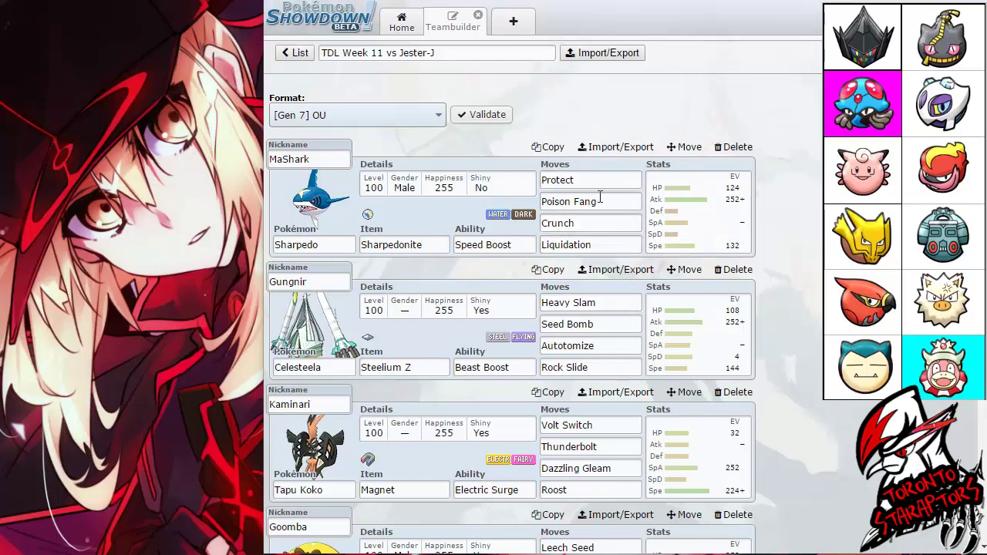
Step: Scroll the TDL Week 11 vs Jester-J team's set list down and back up to the top
scroll(603, 202, "down", 3)
scroll(609, 243, "up", 3)
Step: Inspect MaShark's nickname, Sharpedo species entry and Speed Boost ability description
left_click(593, 181)
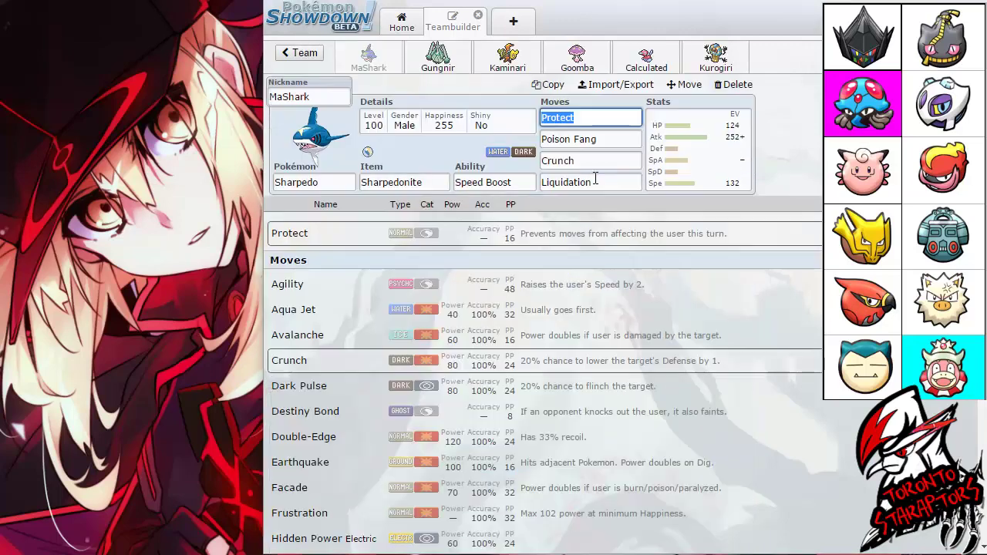
left_click(316, 98)
left_click(336, 178)
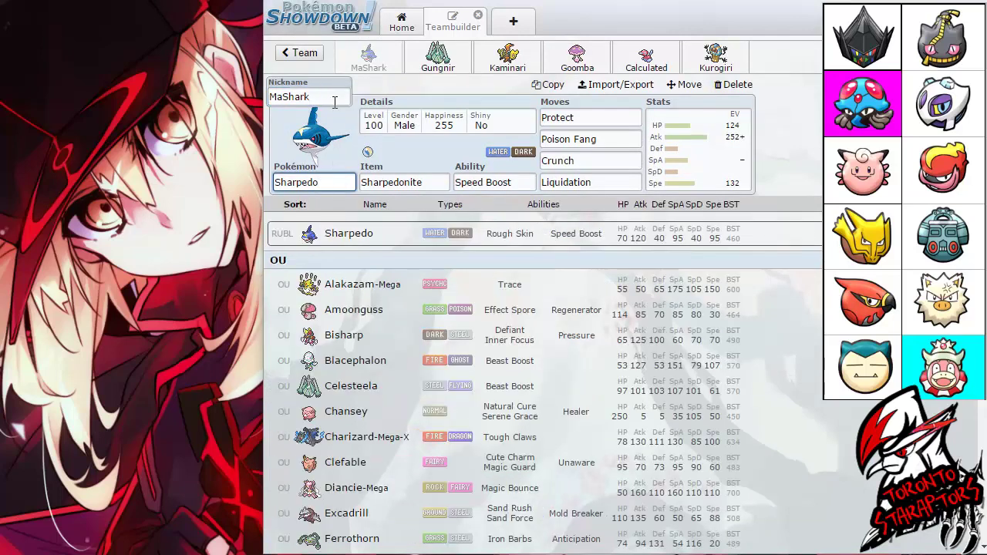
left_click(330, 180)
left_click(493, 185)
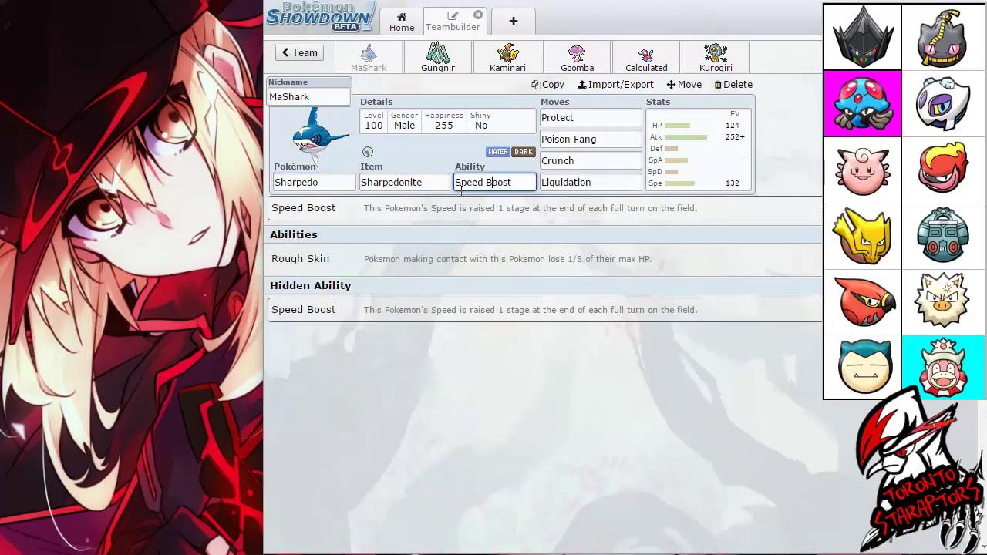
Step: Review the details of Protect, Poison Fang, Crunch and Liquidation
left_click(613, 121)
left_click(617, 141)
left_click(609, 161)
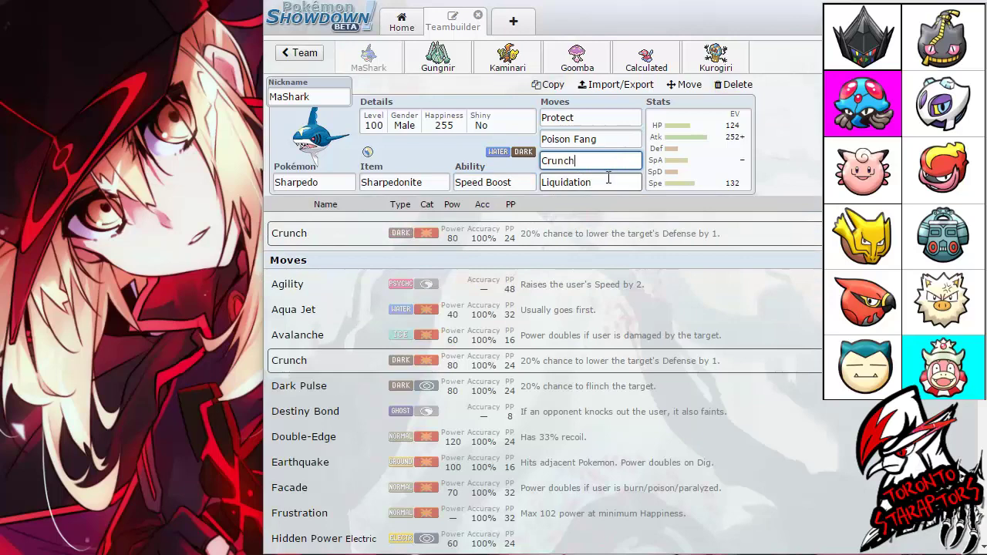
left_click(608, 180)
left_click(606, 162)
left_click(609, 139)
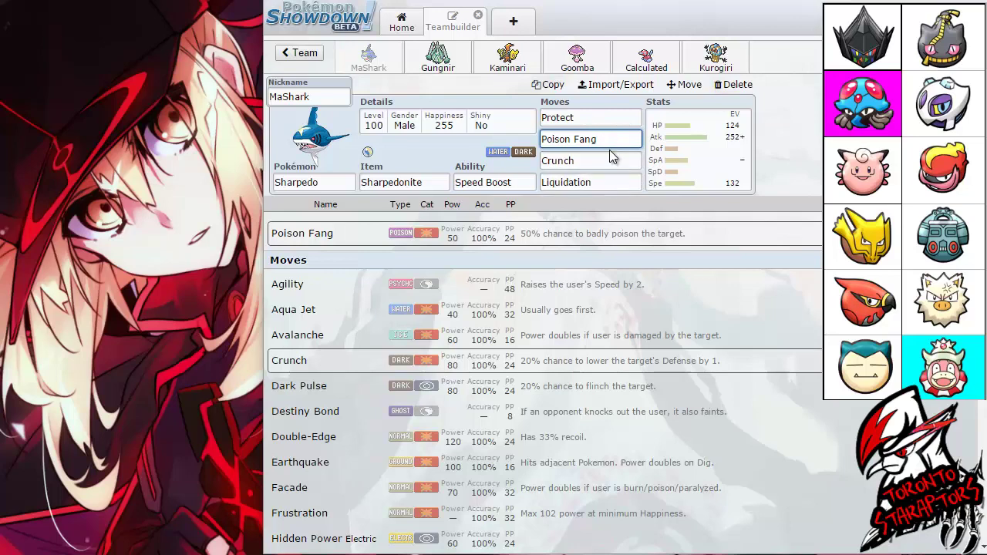
left_click(611, 158)
left_click(609, 139)
left_click(606, 178)
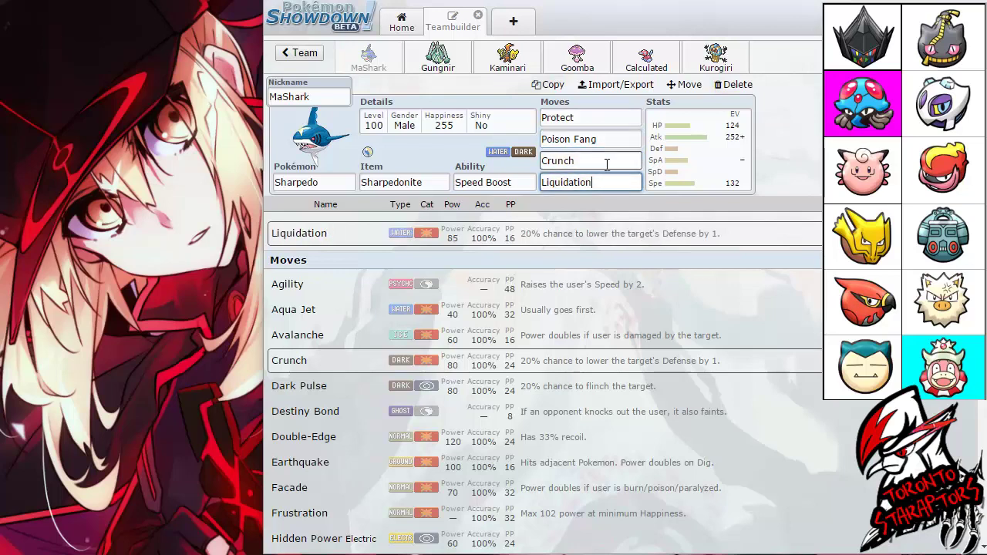
left_click(607, 162)
left_click(610, 139)
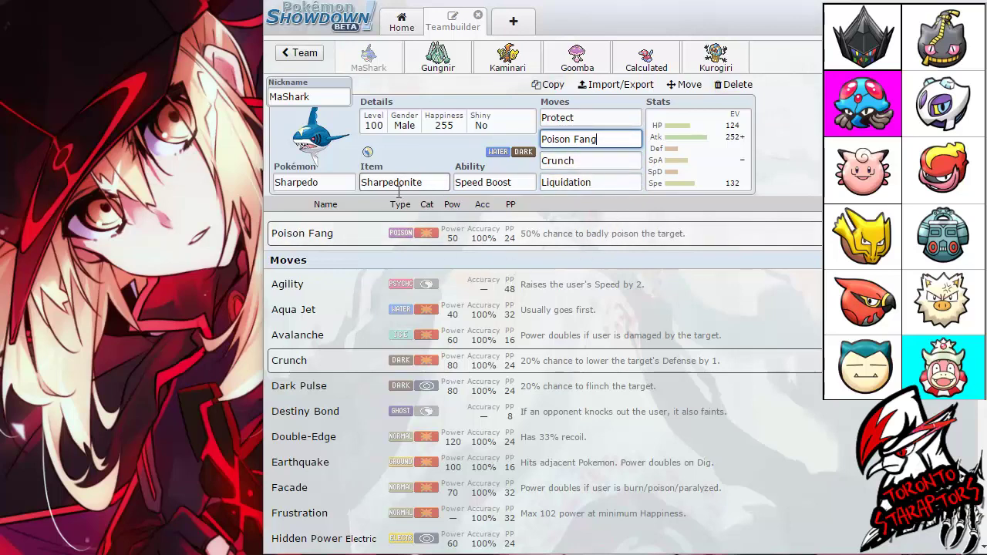
left_click(607, 163)
left_click(606, 182)
left_click(601, 140)
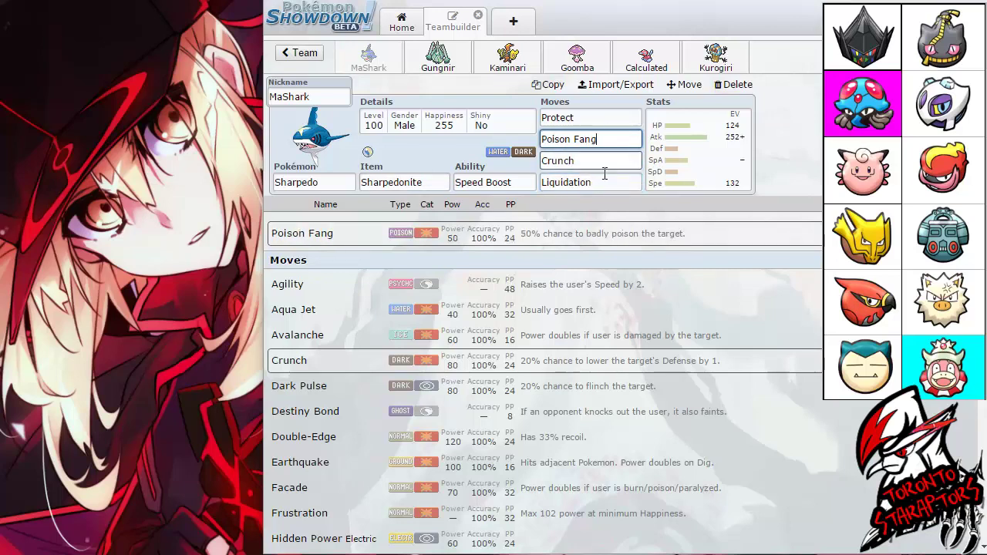
left_click(579, 160)
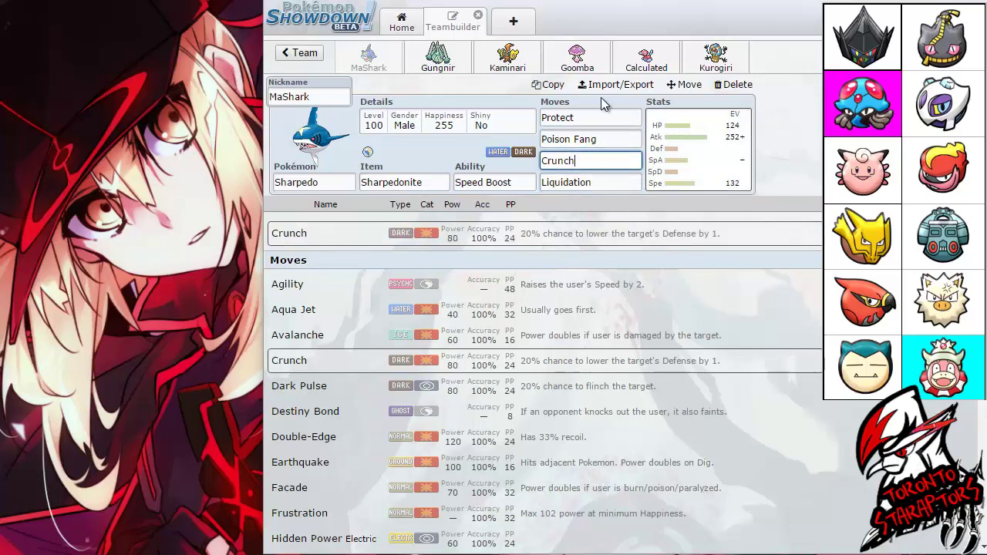
Step: Cycle again through Crunch, Liquidation and Poison Fang details, partly with Tab
key("Tab")
left_click(602, 167)
key("Tab")
left_click(603, 162)
key("Tab")
left_click(609, 162)
key("Tab")
left_click(623, 160)
left_click(627, 180)
left_click(613, 160)
left_click(604, 139)
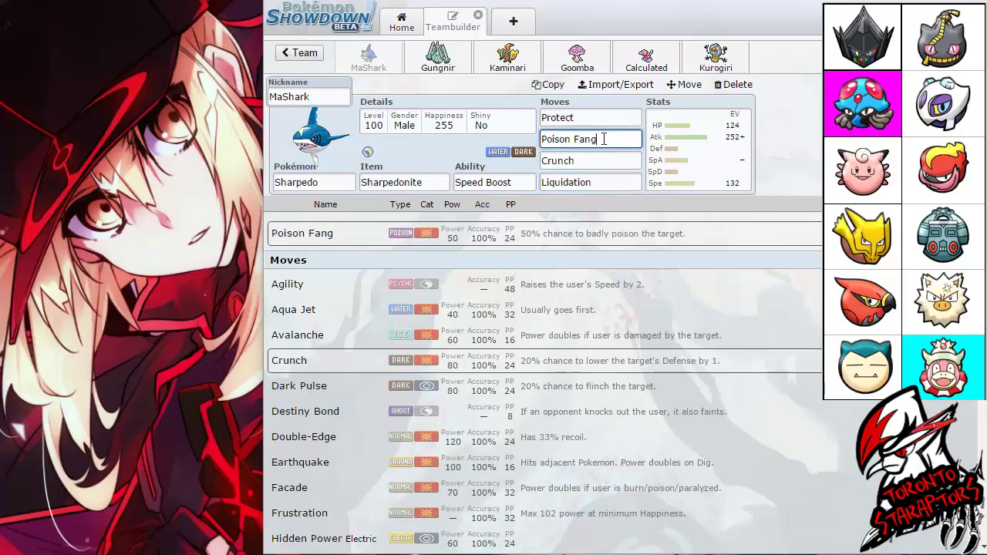
Step: Check Sharpedo's EV spread, then bring up Gungnir's Celesteela set
left_click(672, 144)
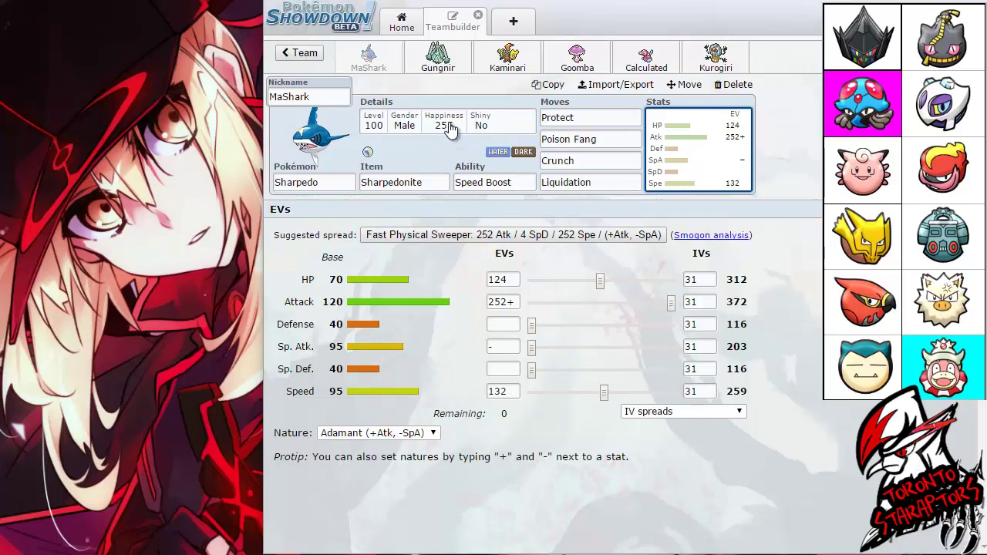
left_click(437, 58)
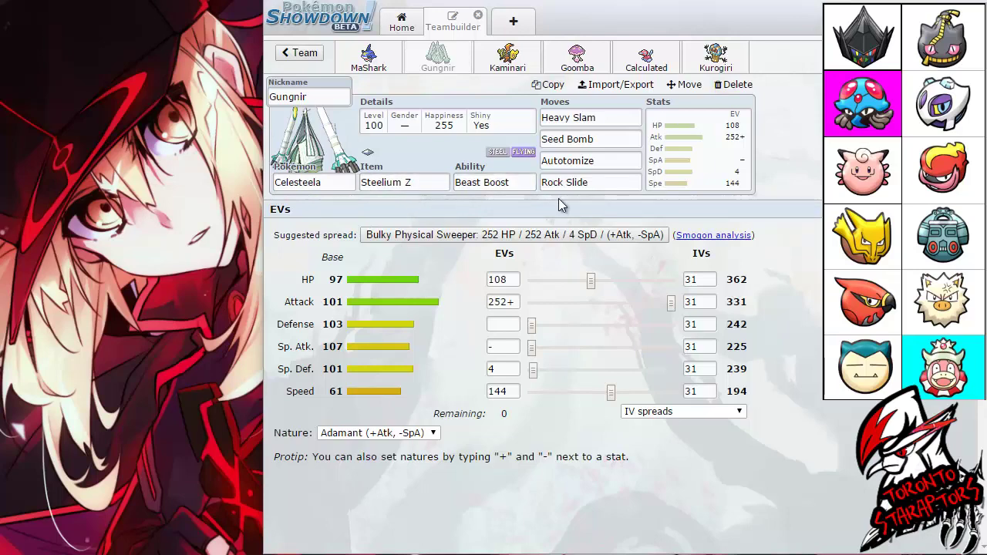
left_click(594, 124)
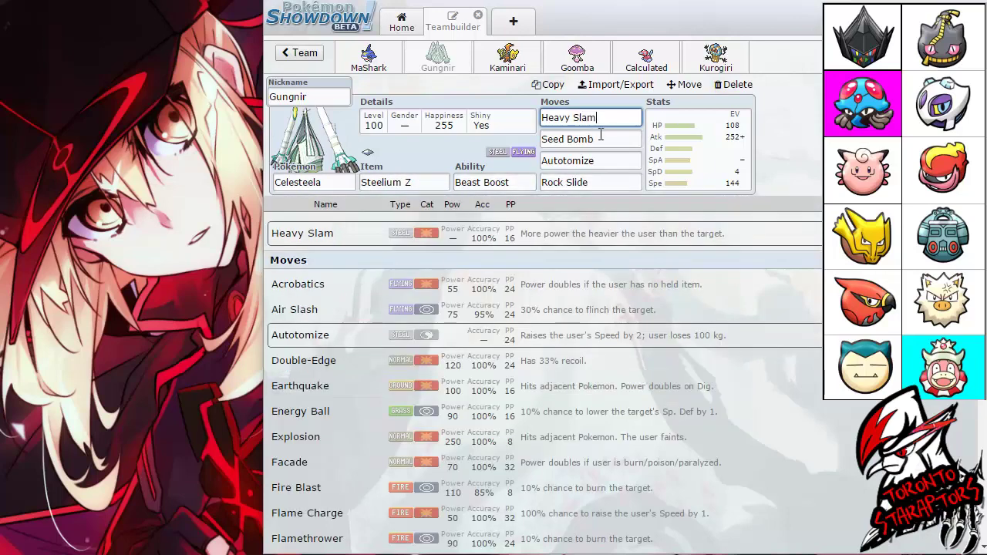
left_click(605, 139)
left_click(604, 160)
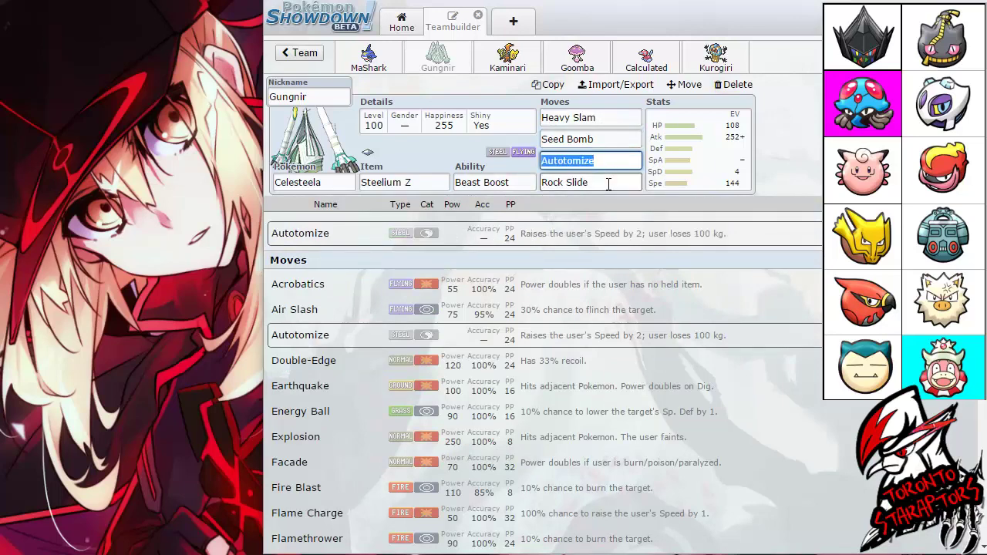
left_click(608, 182)
left_click(708, 179)
left_click(596, 160)
left_click(606, 139)
left_click(608, 160)
left_click(611, 182)
left_click(613, 139)
left_click(615, 116)
left_click(611, 140)
left_click(606, 175)
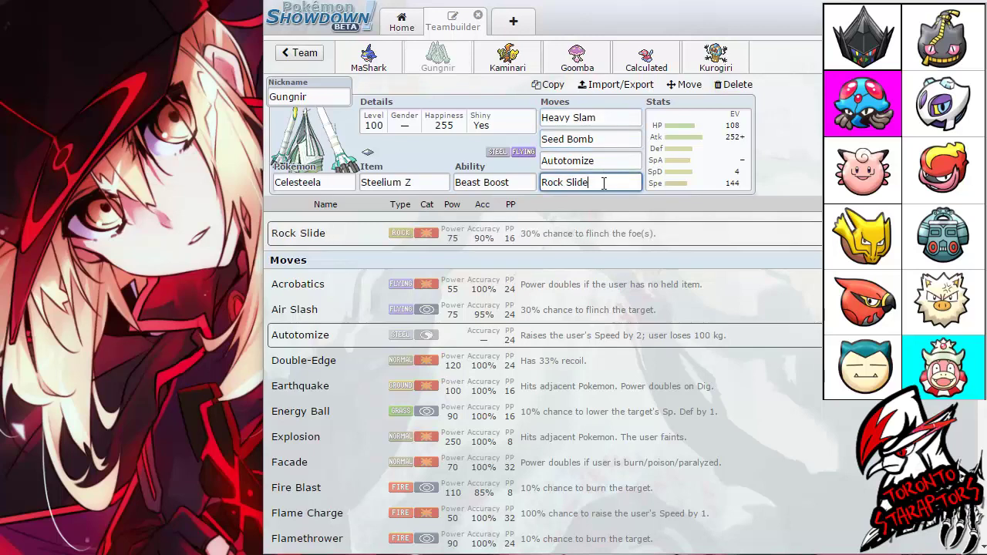
left_click(605, 161)
left_click(609, 138)
left_click(615, 118)
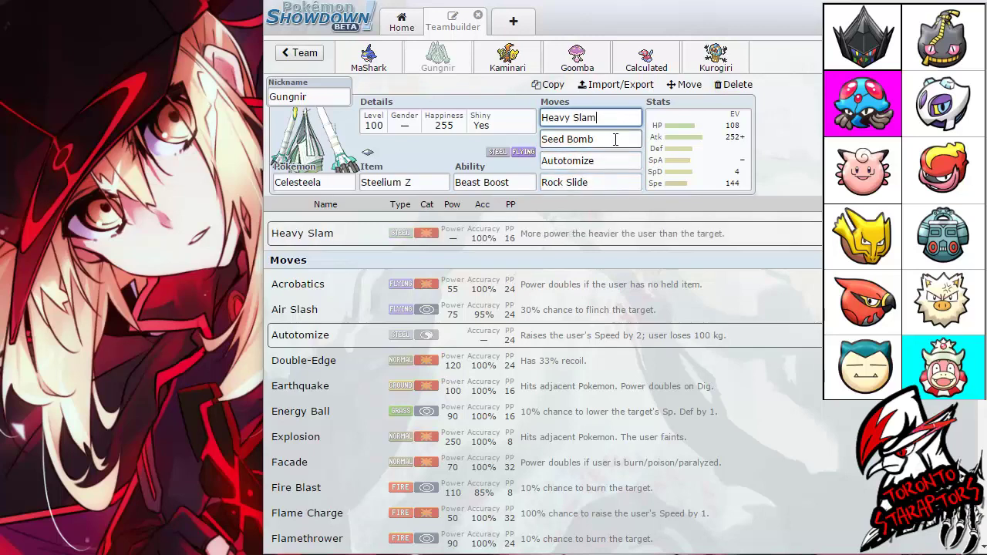
left_click(615, 138)
left_click(671, 145)
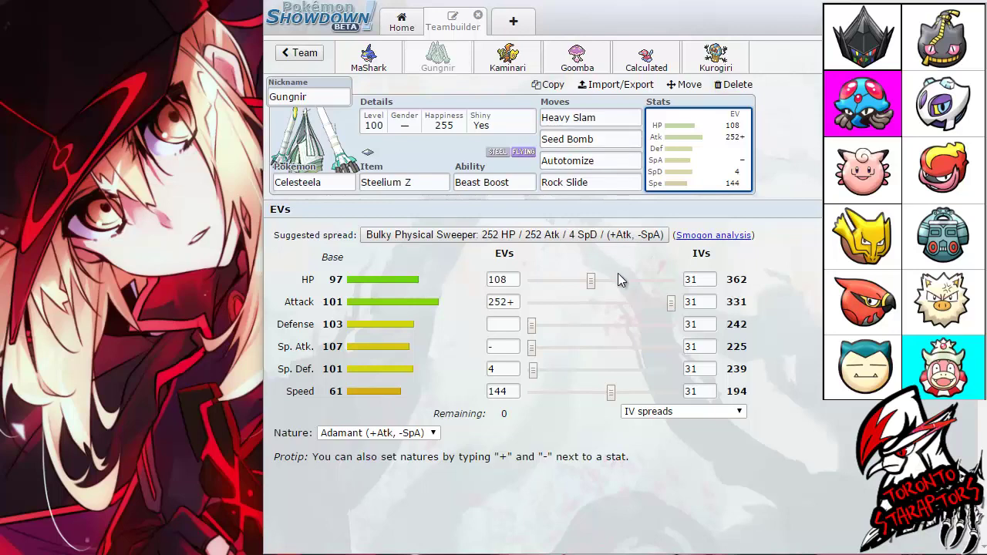
left_click(609, 139)
left_click(606, 161)
left_click(608, 139)
left_click(609, 118)
left_click(402, 182)
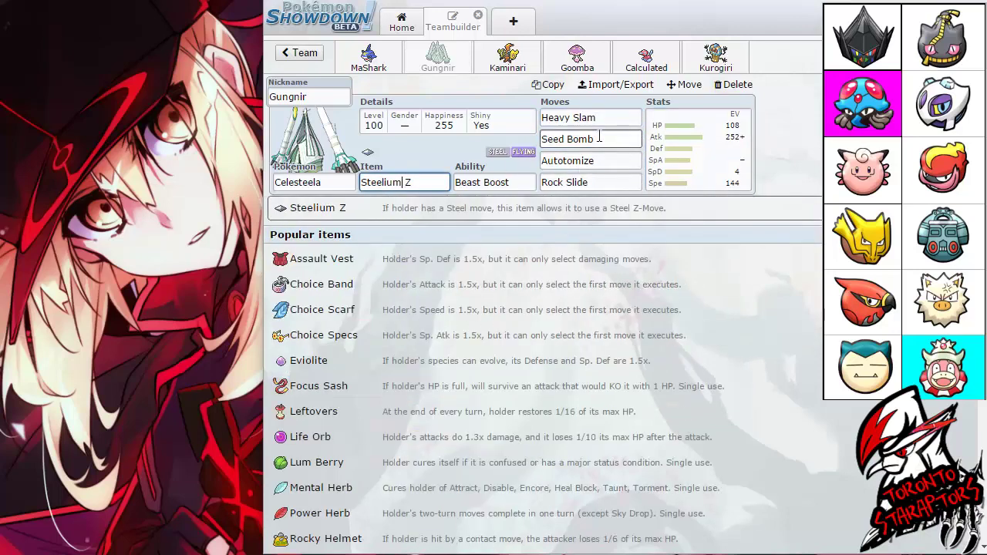
left_click(609, 119)
left_click(624, 138)
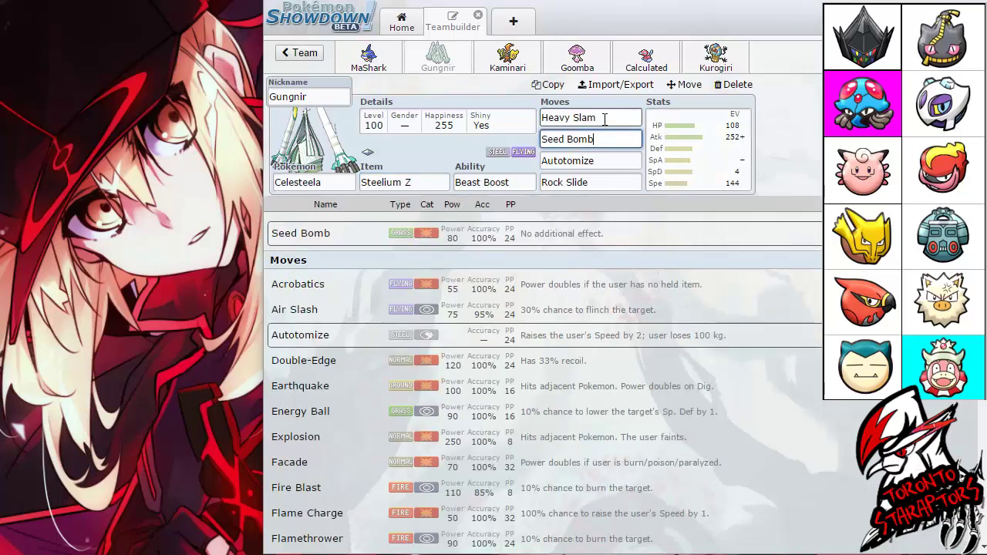
left_click(604, 120)
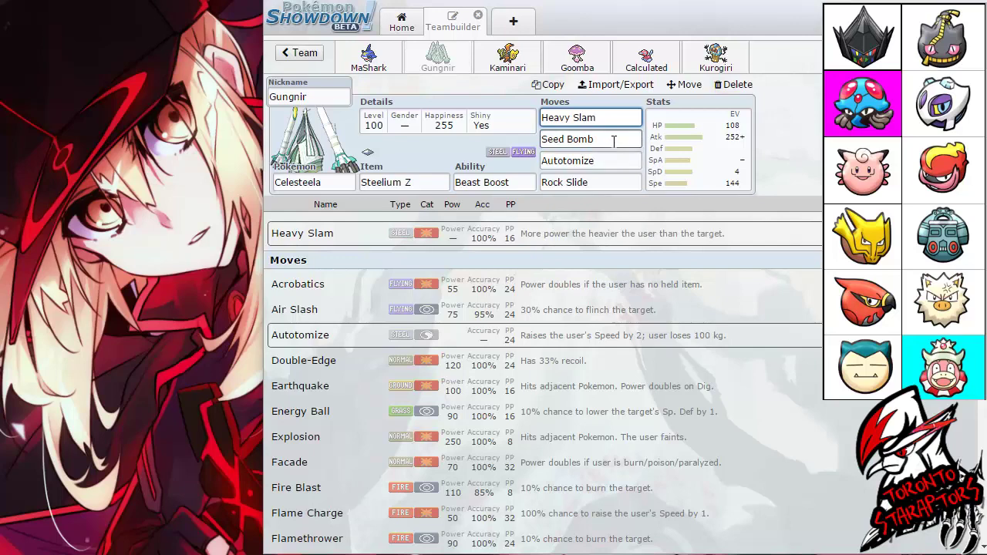
left_click(614, 141)
left_click(606, 163)
key("shift+Tab")
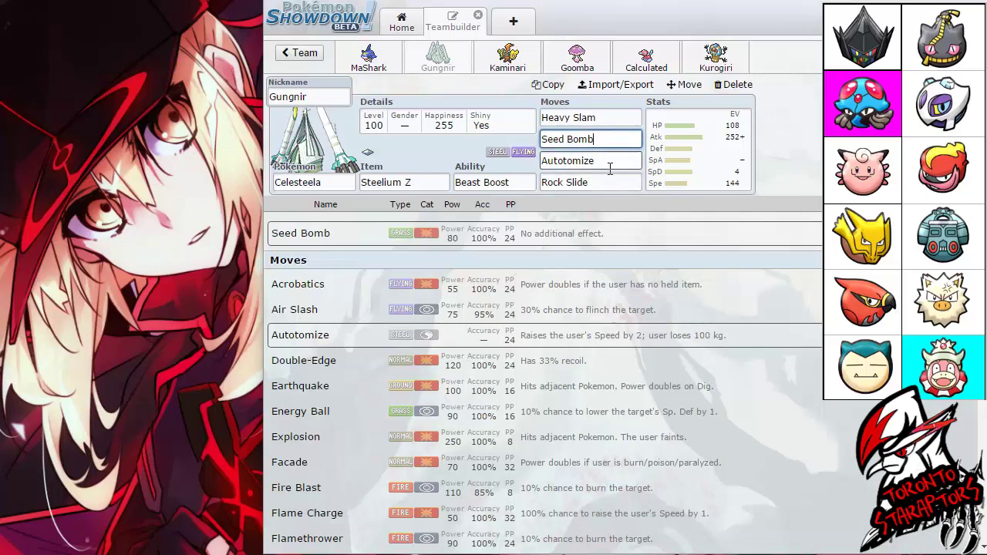
key("Tab")
key("shift+Tab")
key("Tab")
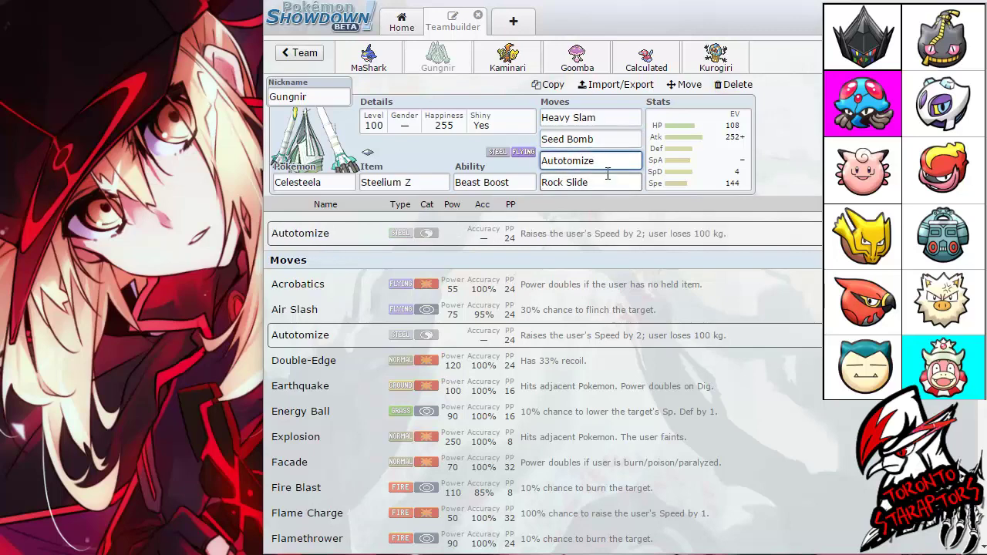
left_click(614, 178)
left_click(619, 161)
left_click(619, 141)
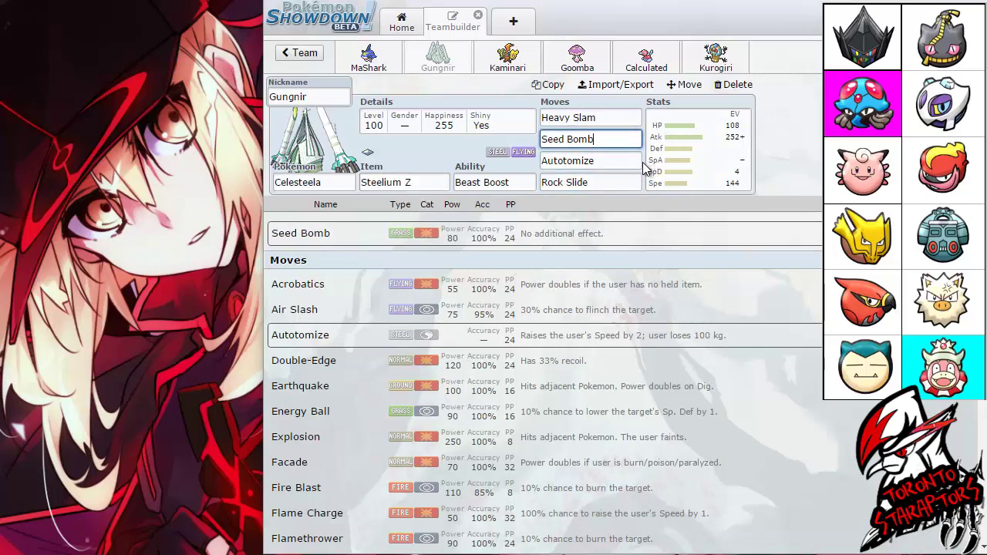
left_click(615, 161)
left_click(615, 182)
left_click(617, 161)
left_click(621, 138)
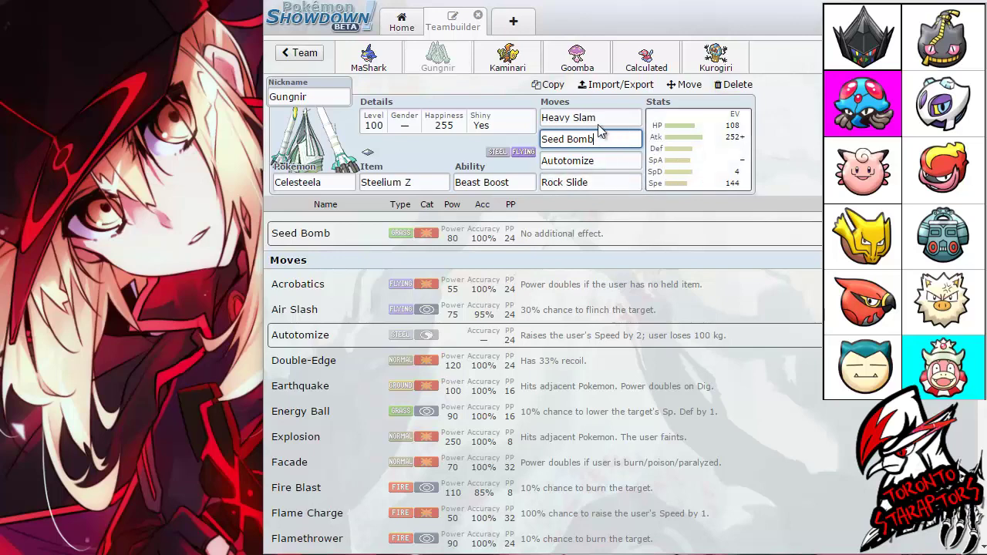
left_click(621, 160)
left_click(621, 139)
left_click(621, 182)
left_click(619, 140)
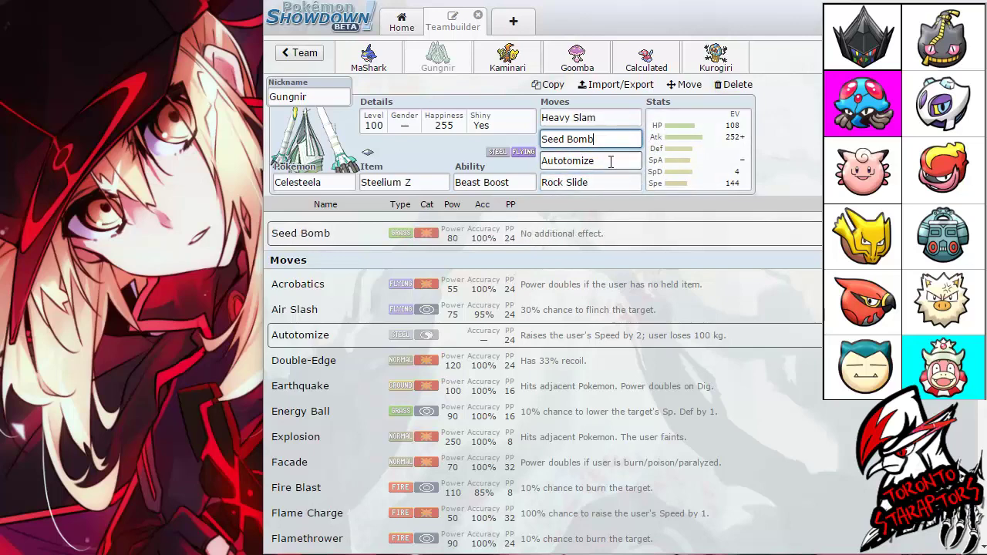
left_click(608, 165)
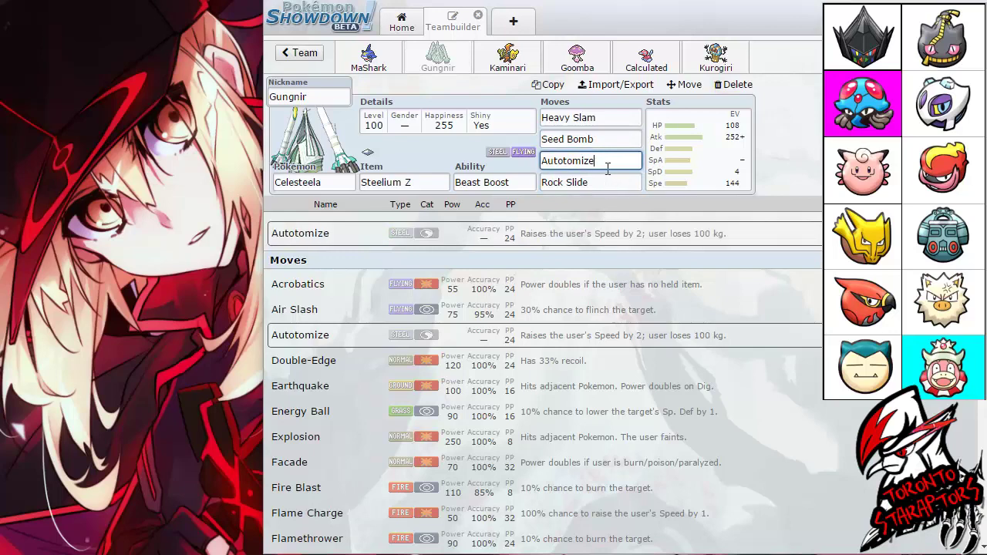
left_click(604, 182)
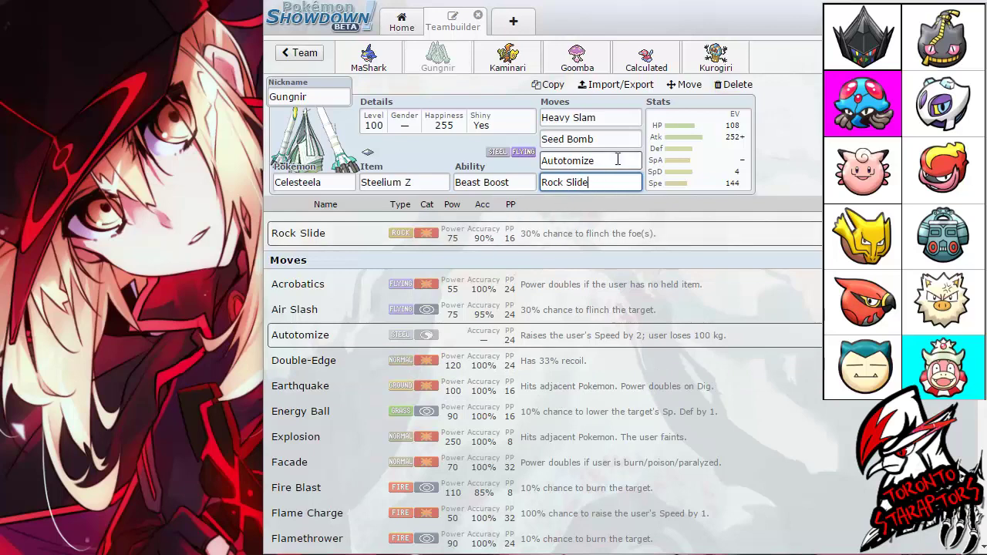
left_click(696, 170)
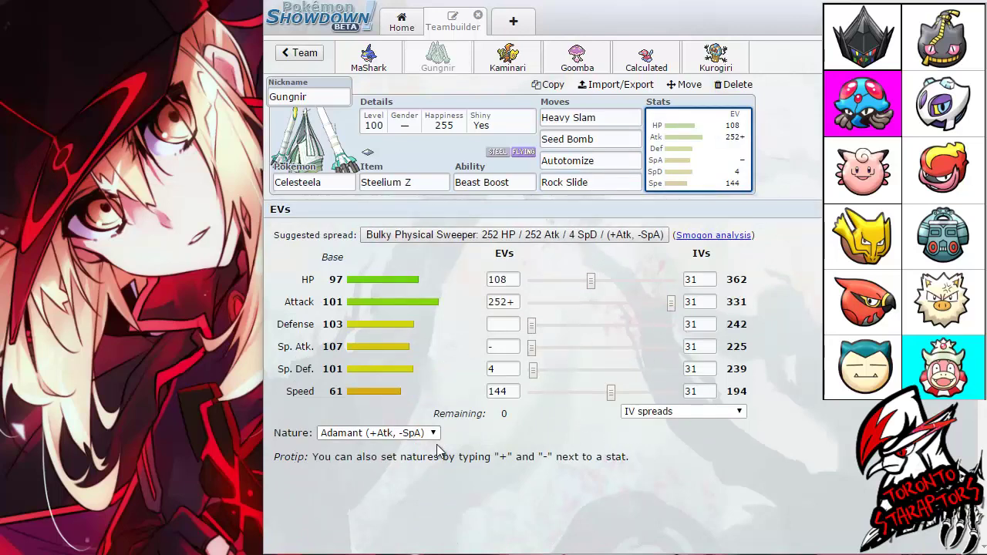
Step: Review Celesteela's Rock Slide, Autotomize, Seed Bomb and Heavy Slam plus its EV spread
left_click(597, 185)
left_click(606, 162)
left_click(602, 180)
left_click(606, 161)
left_click(675, 151)
left_click(601, 139)
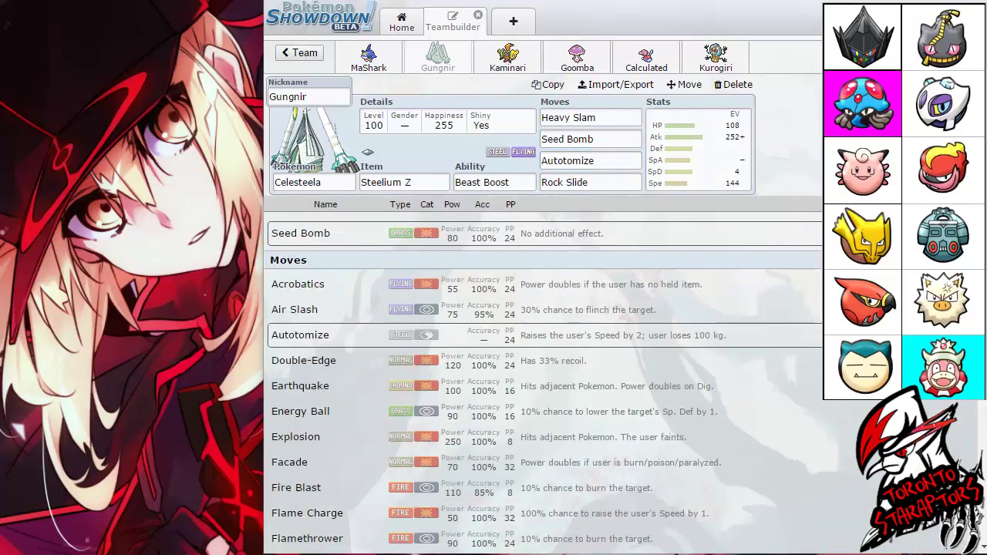
left_click(592, 180)
left_click(586, 118)
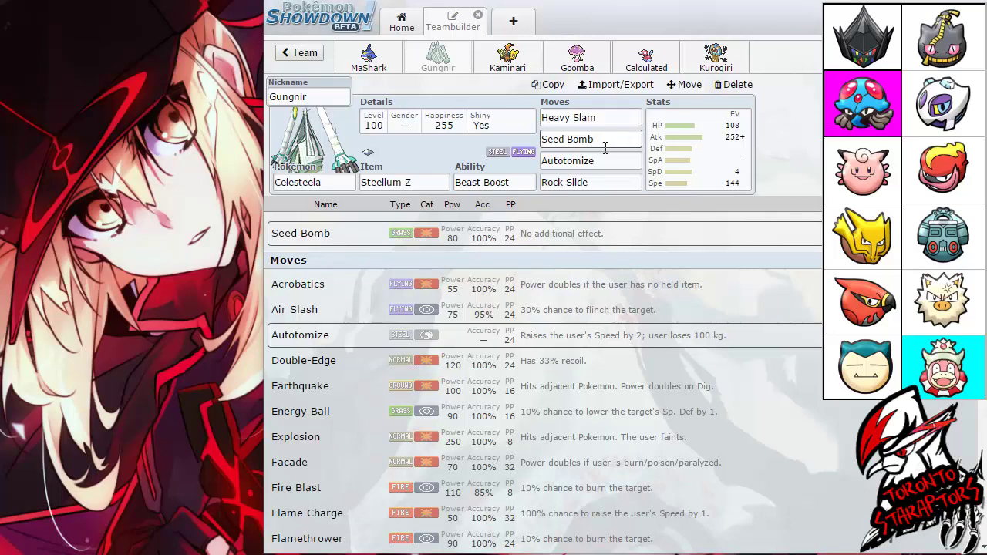
Step: Recheck Celesteela's EVs and moves, then bring up Kaminari's Tapu Koko set
left_click(608, 181)
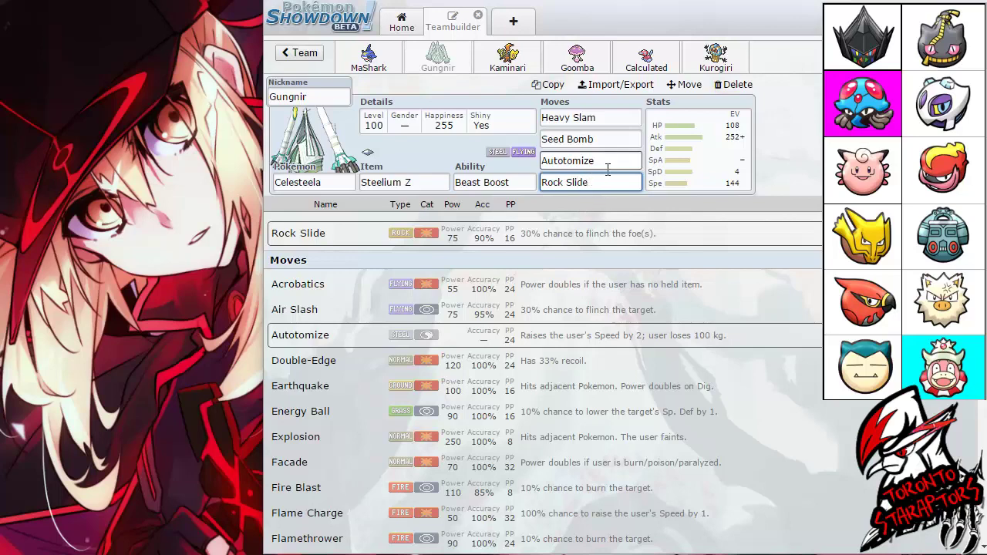
left_click(596, 181)
left_click(663, 154)
left_click(627, 159)
left_click(622, 137)
left_click(614, 122)
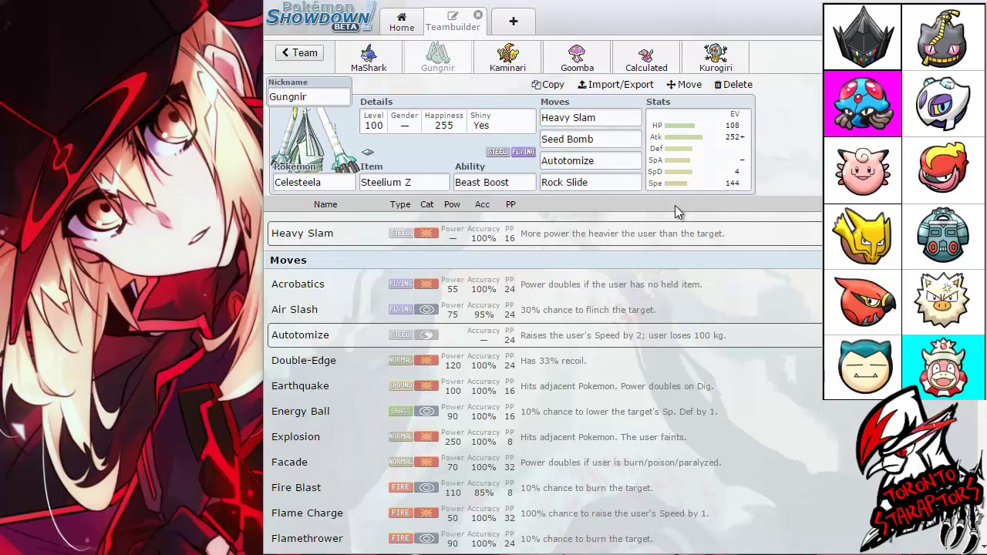
left_click(523, 58)
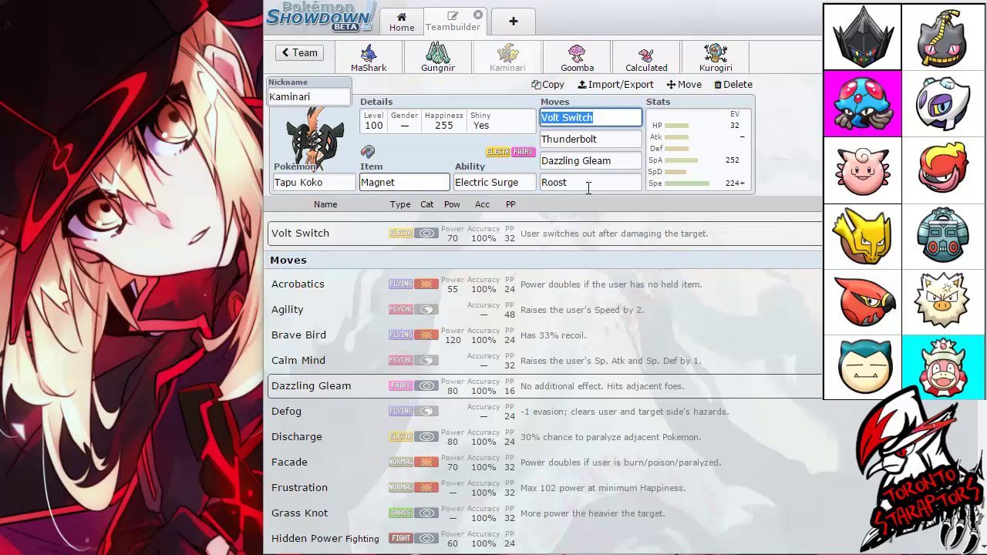
left_click(419, 181)
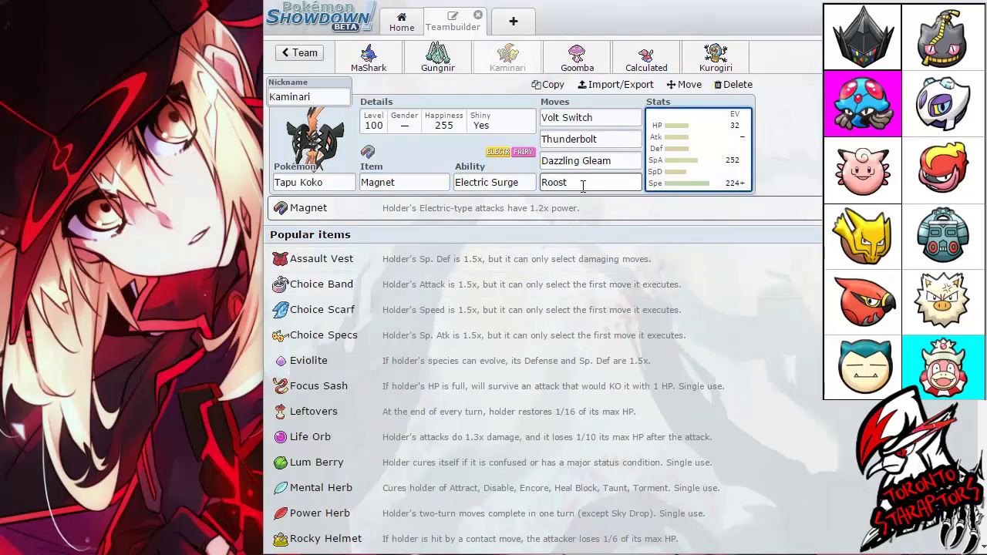
left_click(518, 182)
left_click(697, 142)
left_click(623, 121)
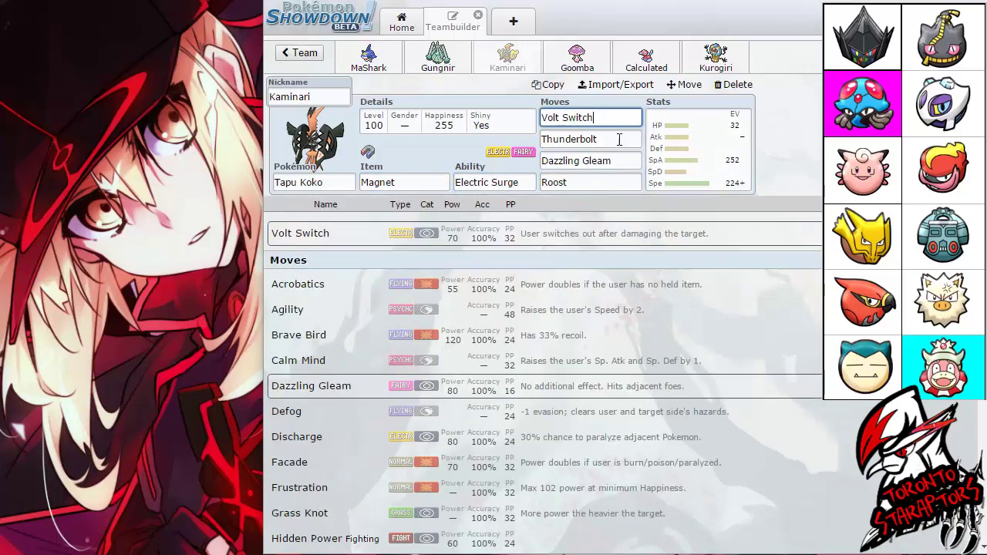
left_click(623, 141)
left_click(630, 123)
left_click(615, 139)
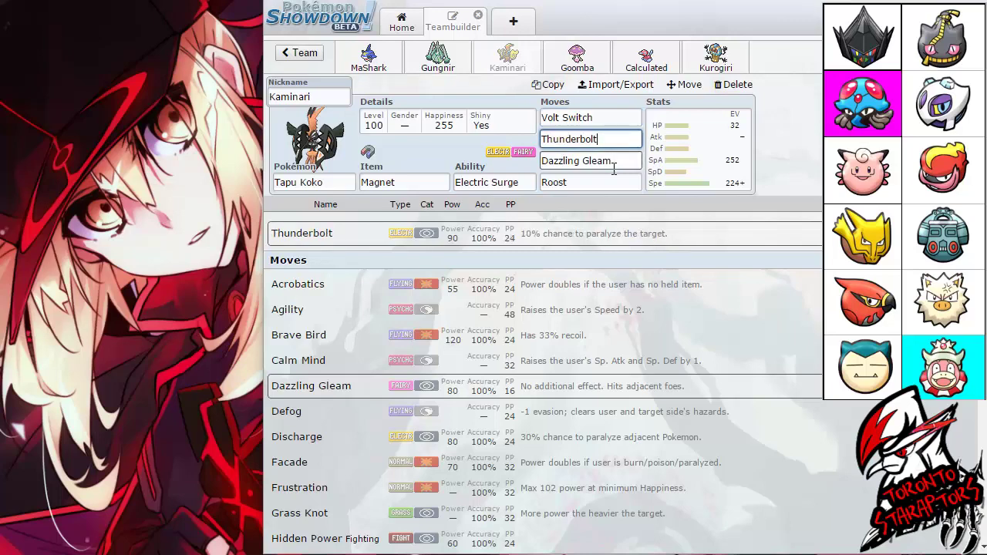
left_click(628, 161)
left_click(608, 180)
left_click(623, 158)
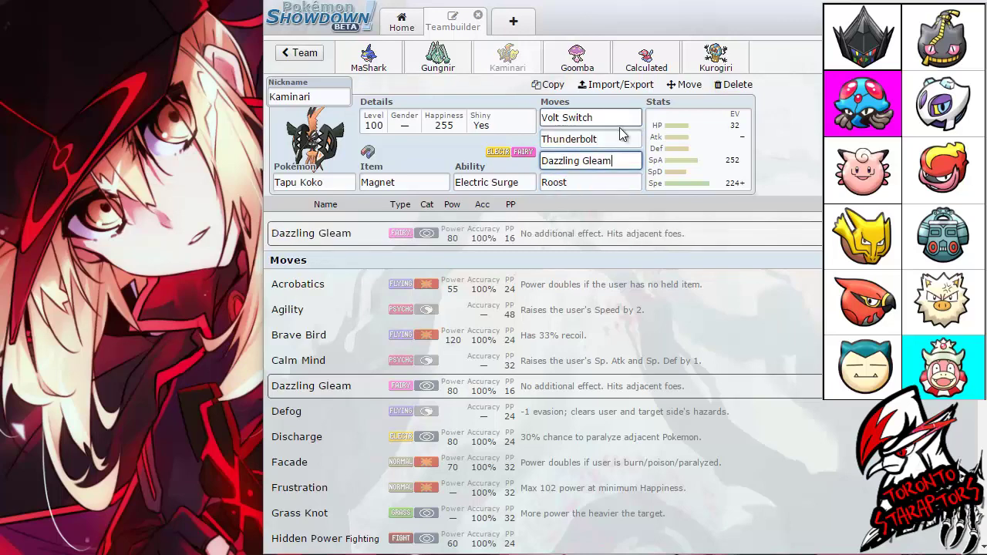
left_click(624, 118)
left_click(624, 138)
left_click(626, 159)
left_click(627, 180)
left_click(627, 168)
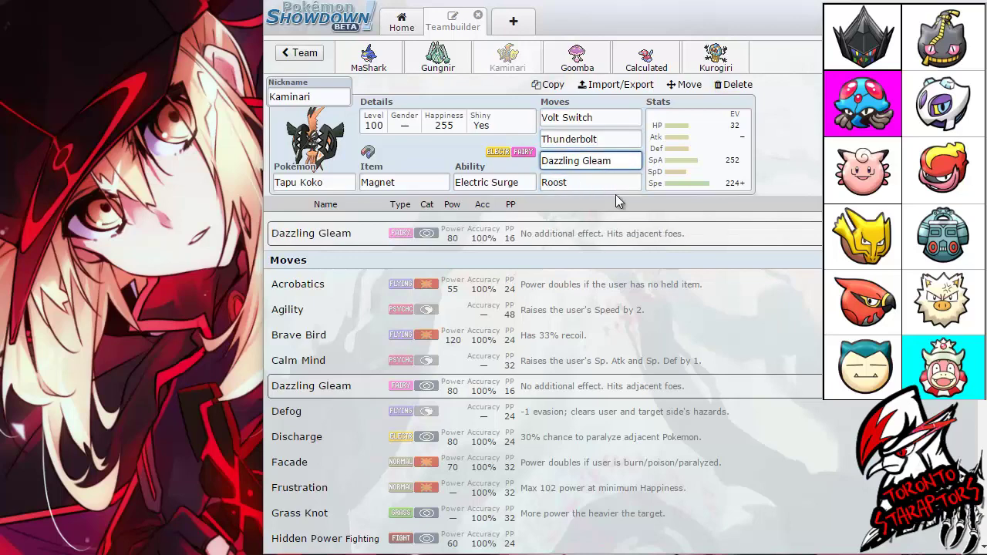
left_click(622, 141)
left_click(615, 162)
left_click(623, 183)
left_click(633, 162)
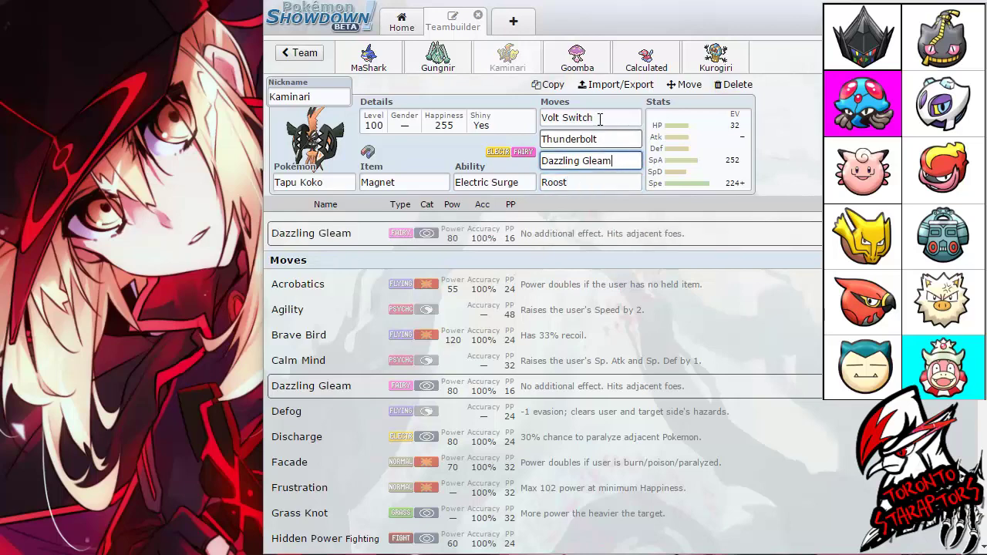
left_click(619, 139)
left_click(627, 159)
left_click(622, 139)
left_click(619, 165)
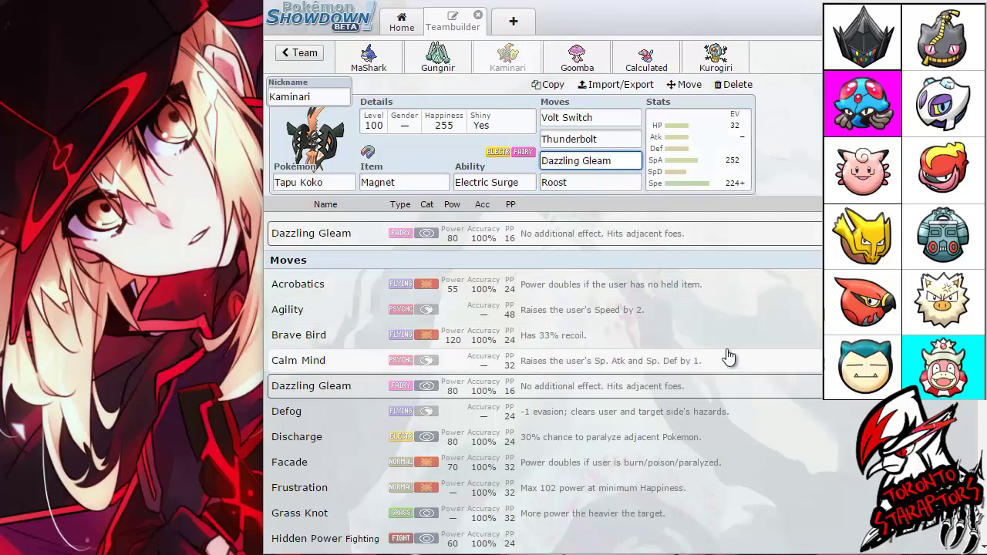
left_click(601, 184)
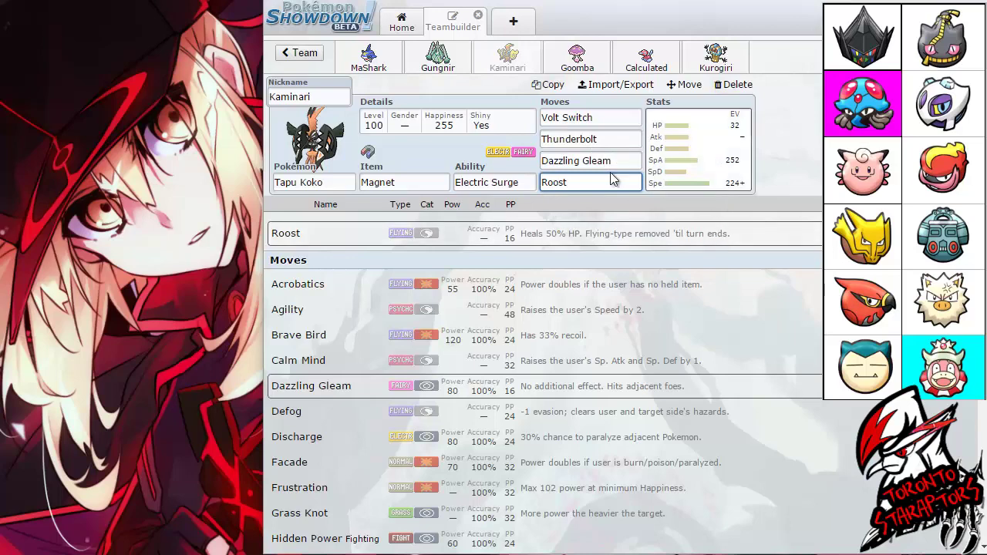
left_click(611, 138)
left_click(614, 118)
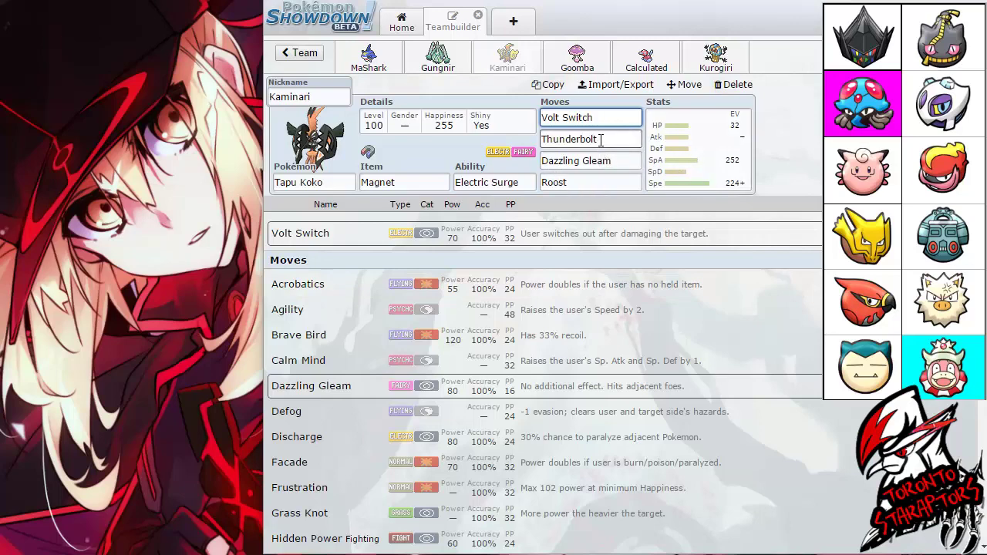
left_click(601, 140)
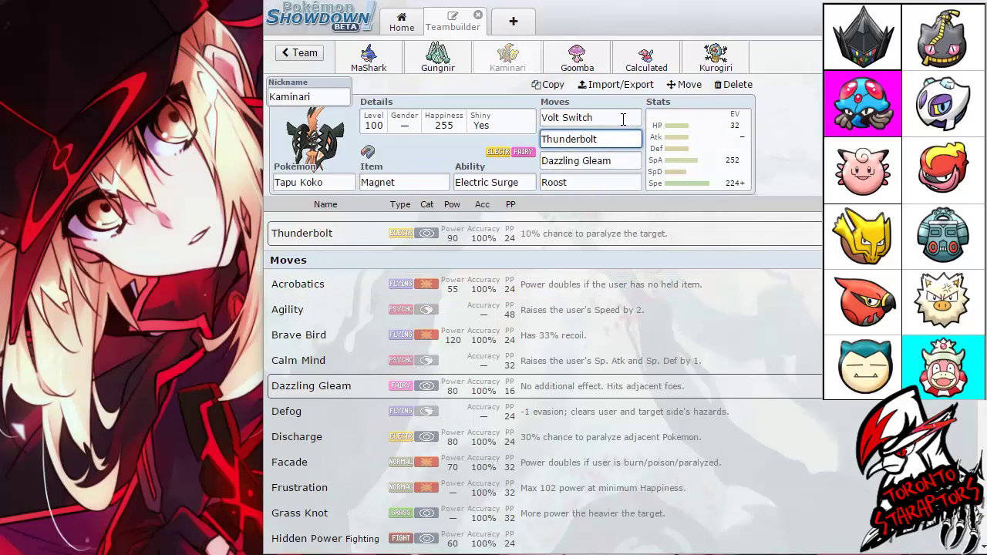
left_click(623, 118)
left_click(630, 141)
left_click(623, 120)
left_click(623, 137)
key("shift+Tab")
left_click(620, 137)
left_click(621, 120)
left_click(622, 137)
key("shift+Tab")
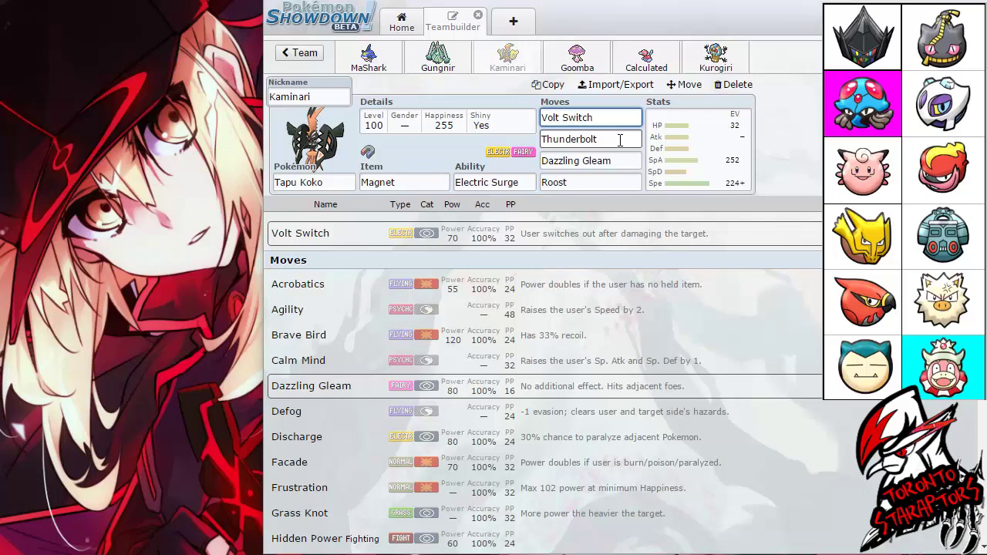
left_click(620, 141)
key("Tab")
left_click(634, 180)
left_click(633, 160)
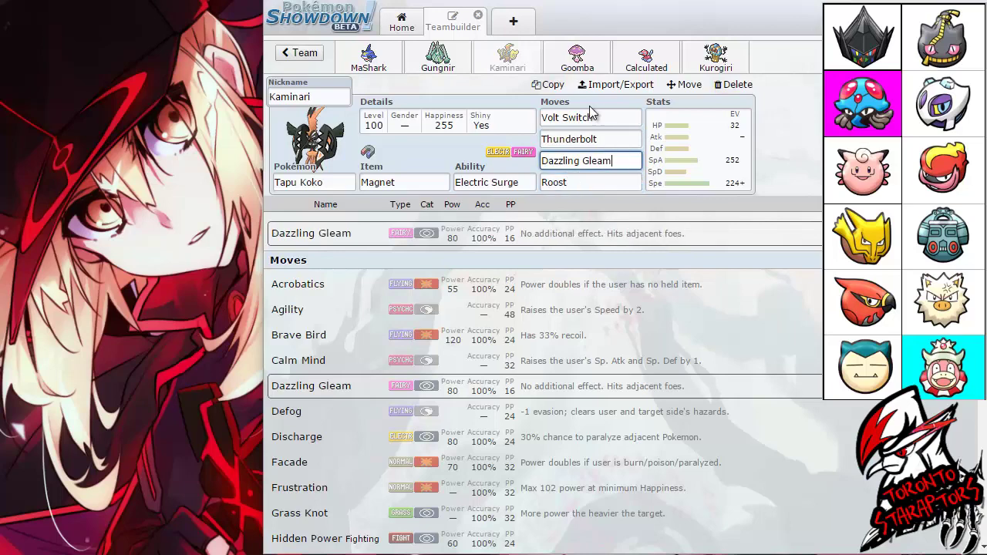
Step: View Tapu Koko's EV spread, then bring up Goomba's Shiinotic set
left_click(691, 171)
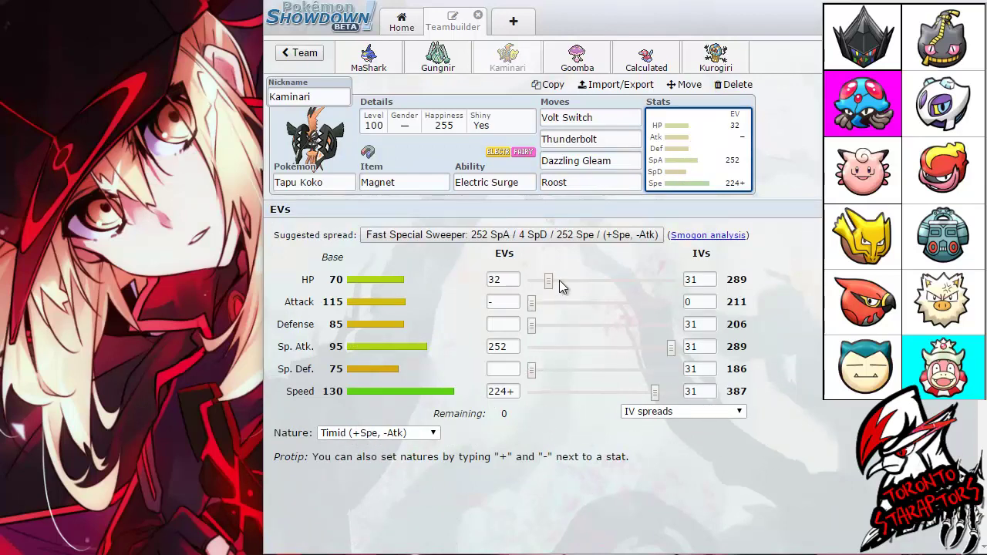
left_click(580, 63)
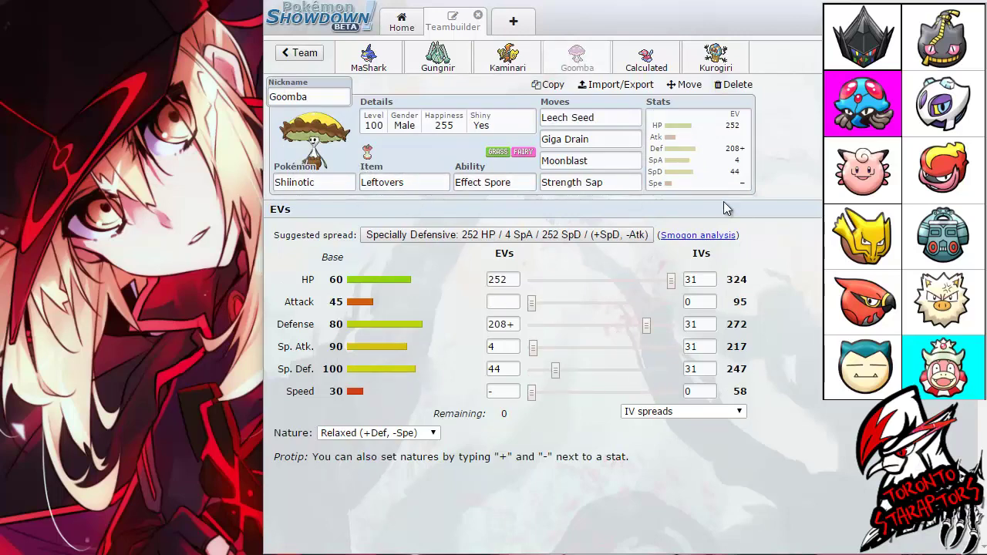
Step: Review Shiinotic's held Leftovers alongside the Pokémon choices for its slot
left_click(400, 183)
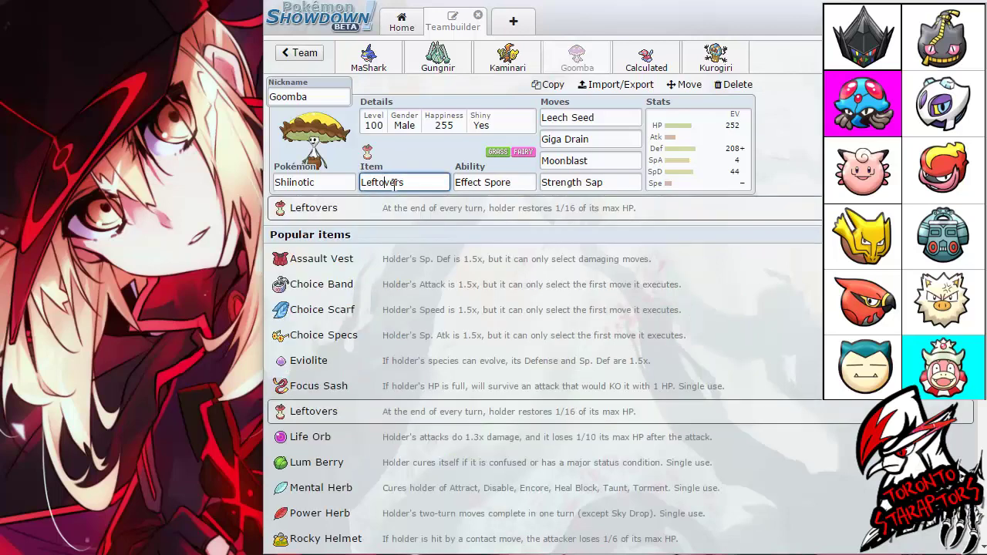
left_click(307, 182)
left_click(375, 182)
left_click(310, 182)
left_click(375, 182)
left_click(301, 180)
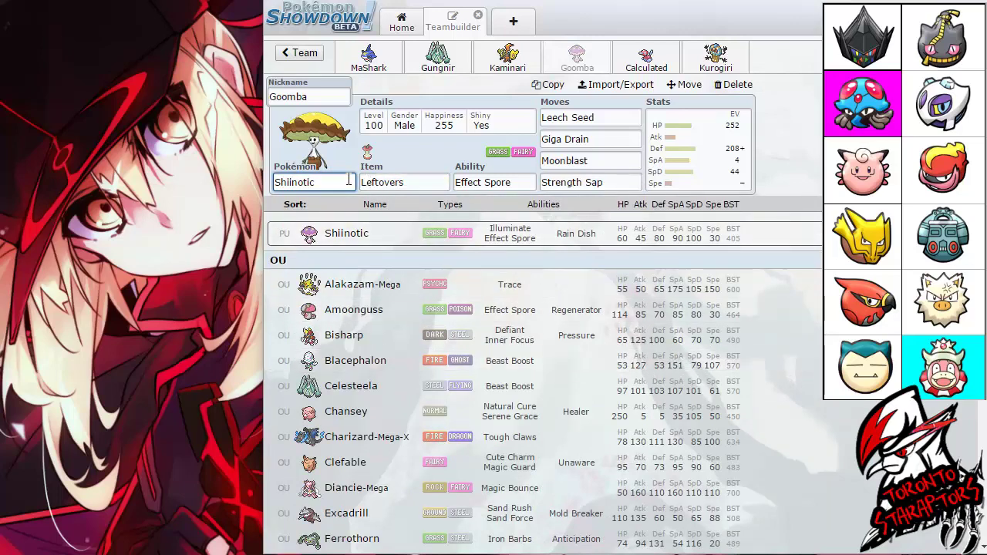
left_click(397, 182)
left_click(316, 182)
left_click(378, 182)
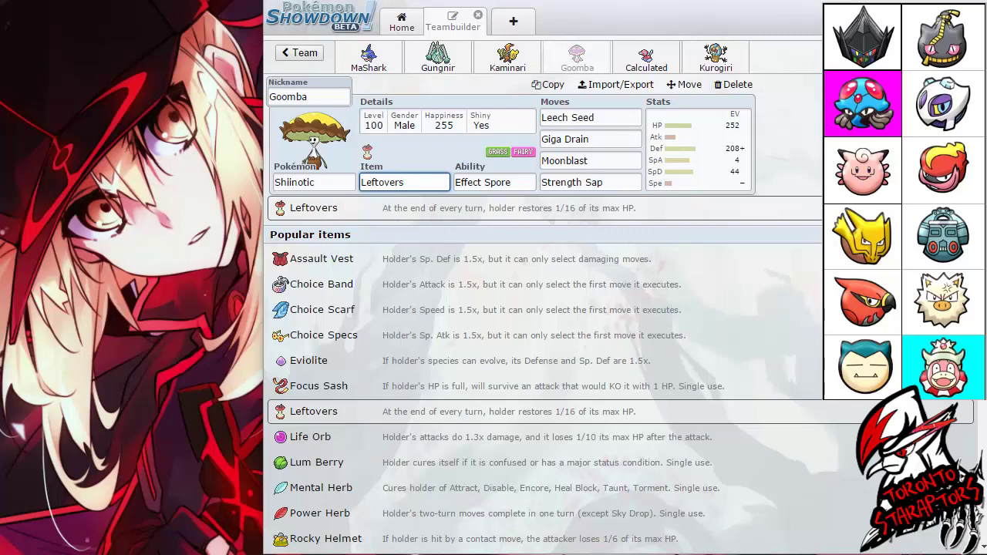
Step: Check Effect Spore and the Leech Seed, Giga Drain, Moonblast and Strength Sap details
left_click(502, 182)
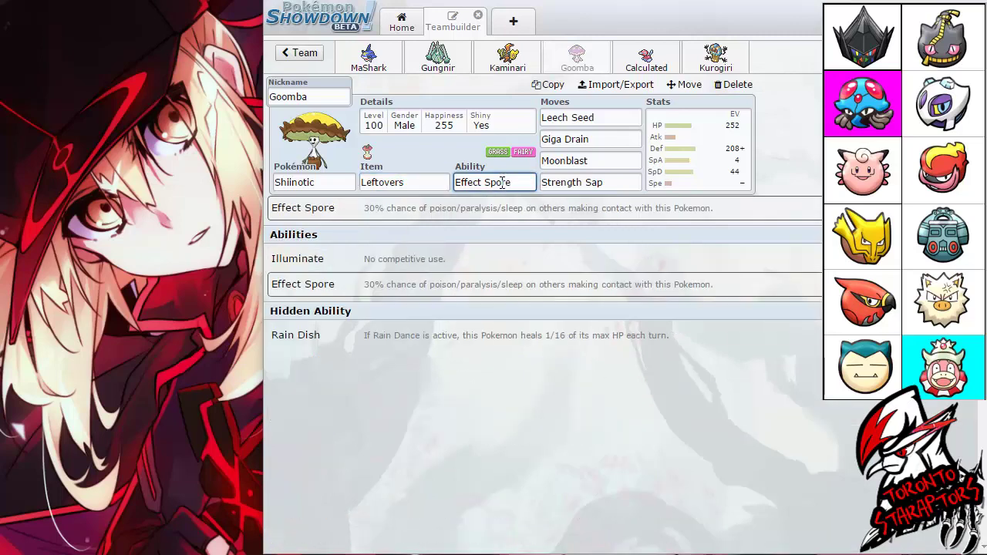
left_click(621, 117)
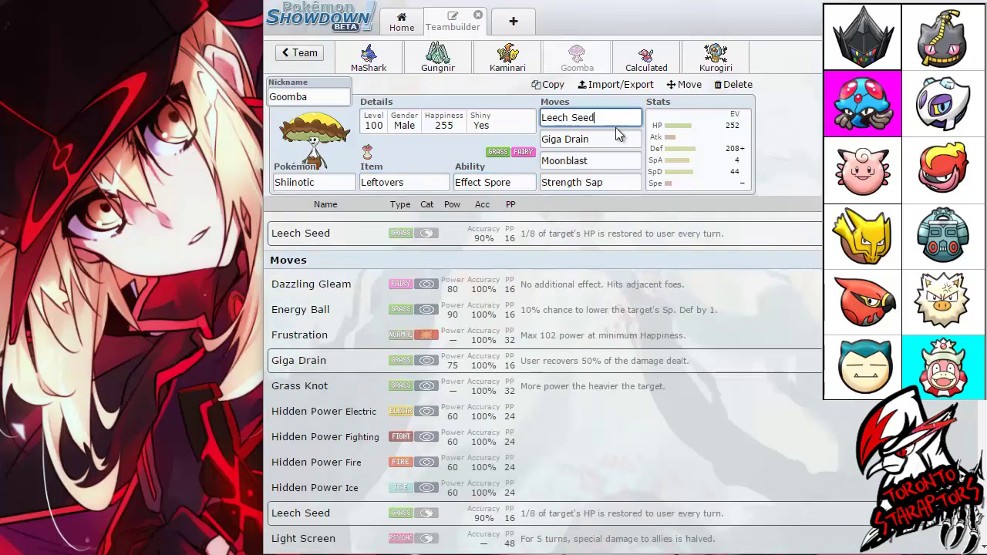
left_click(610, 140)
left_click(601, 160)
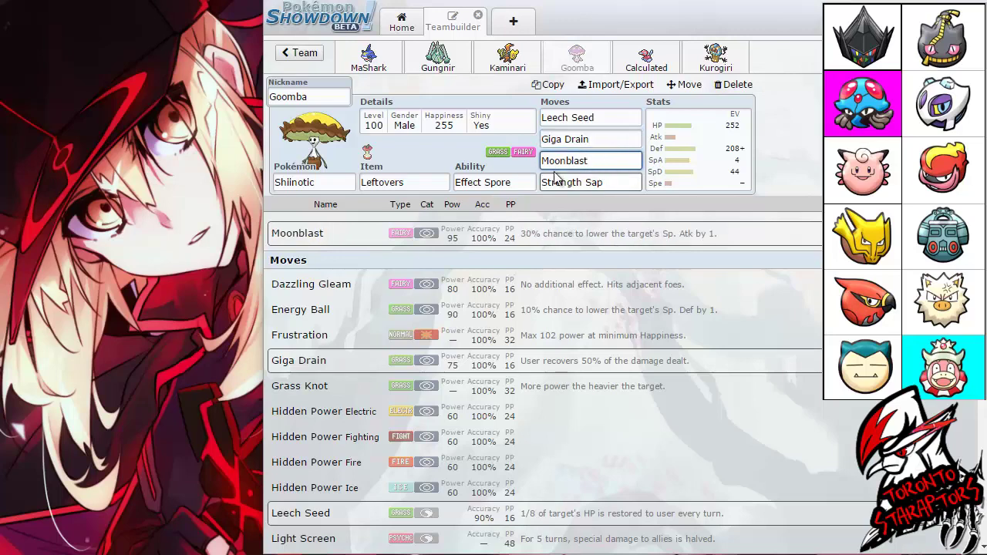
left_click(613, 185)
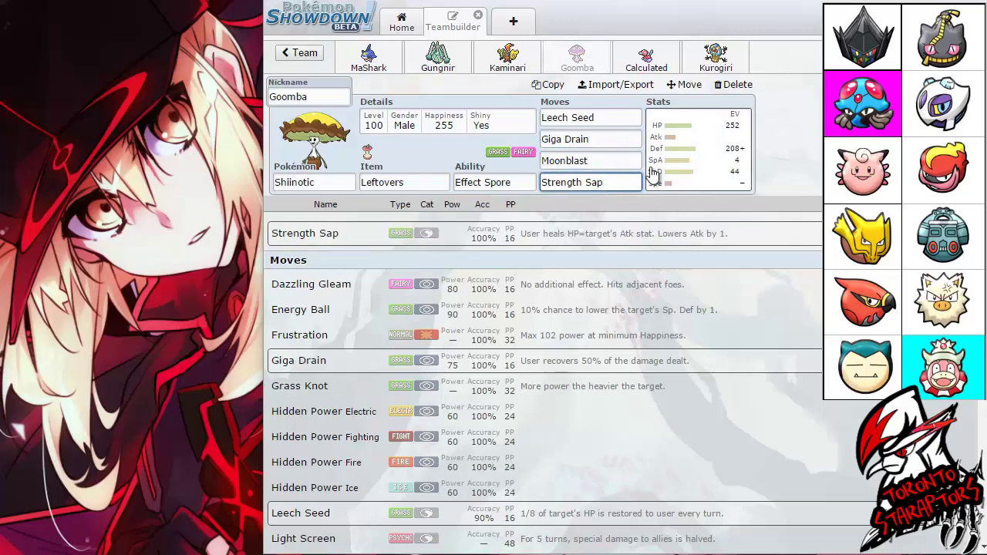
left_click(626, 161)
left_click(622, 118)
left_click(623, 139)
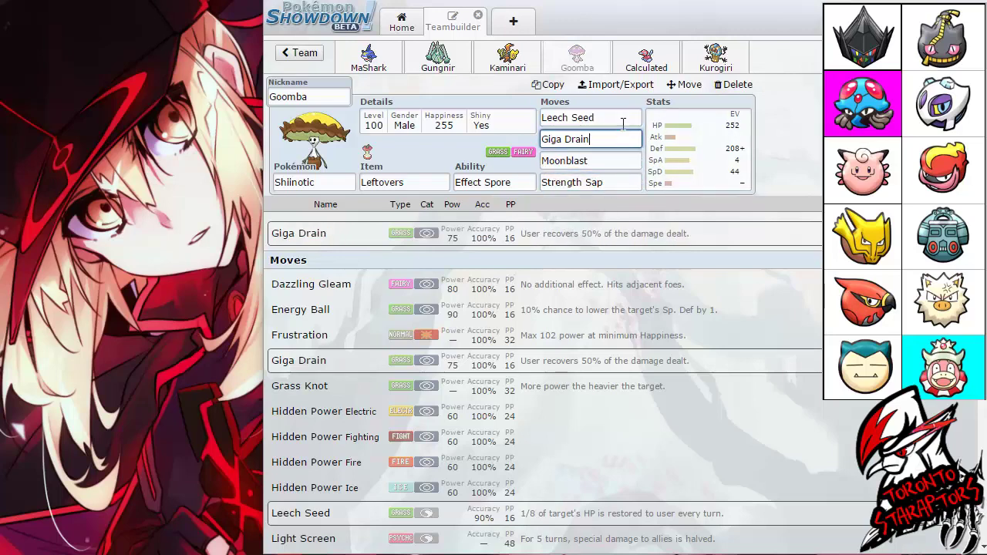
left_click(623, 118)
left_click(624, 138)
left_click(617, 180)
left_click(617, 165)
left_click(623, 138)
left_click(621, 163)
left_click(619, 182)
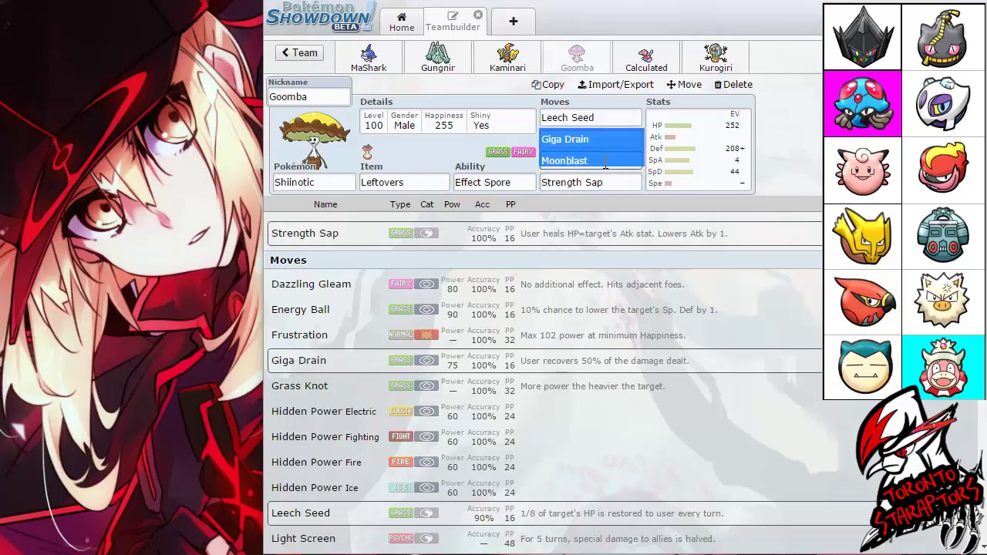
left_click(617, 162)
left_click(629, 180)
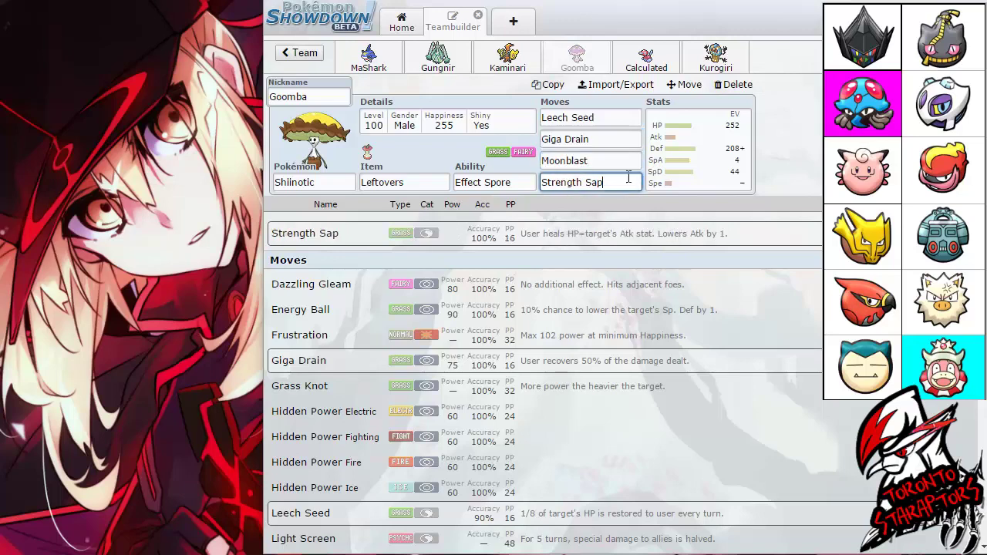
left_click(620, 139)
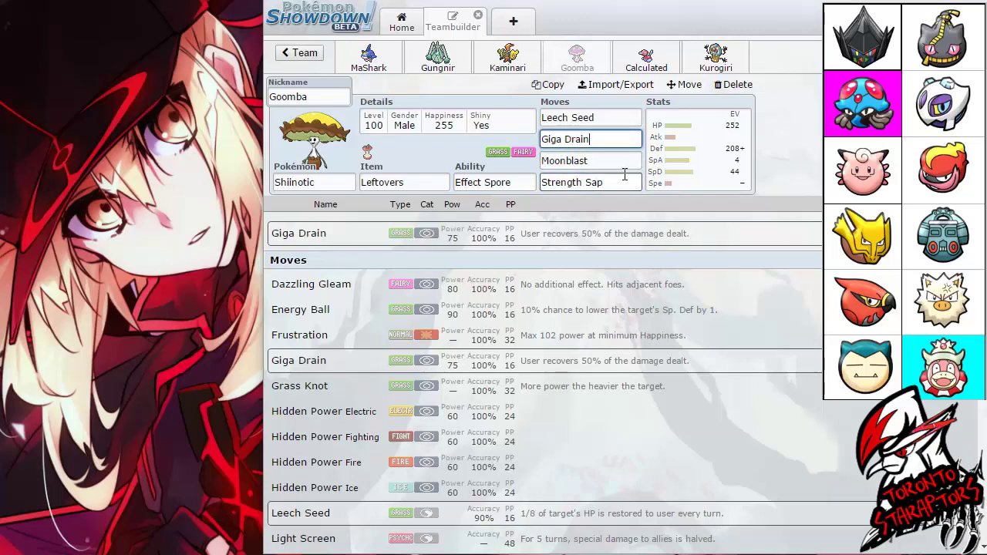
left_click(623, 165)
left_click(618, 183)
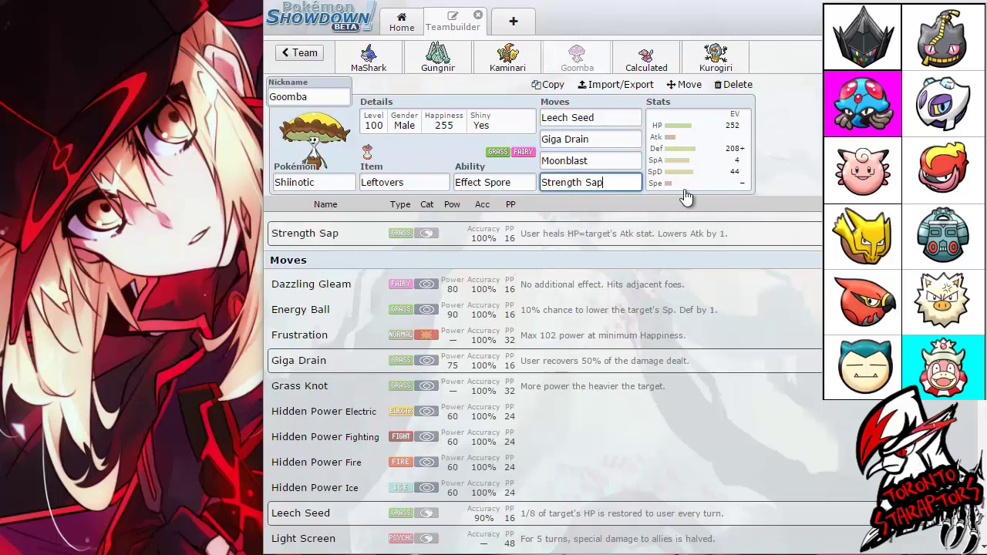
Step: Compare Moonblast with Strength Sap and step through all four moves again
left_click(630, 164)
left_click(628, 185)
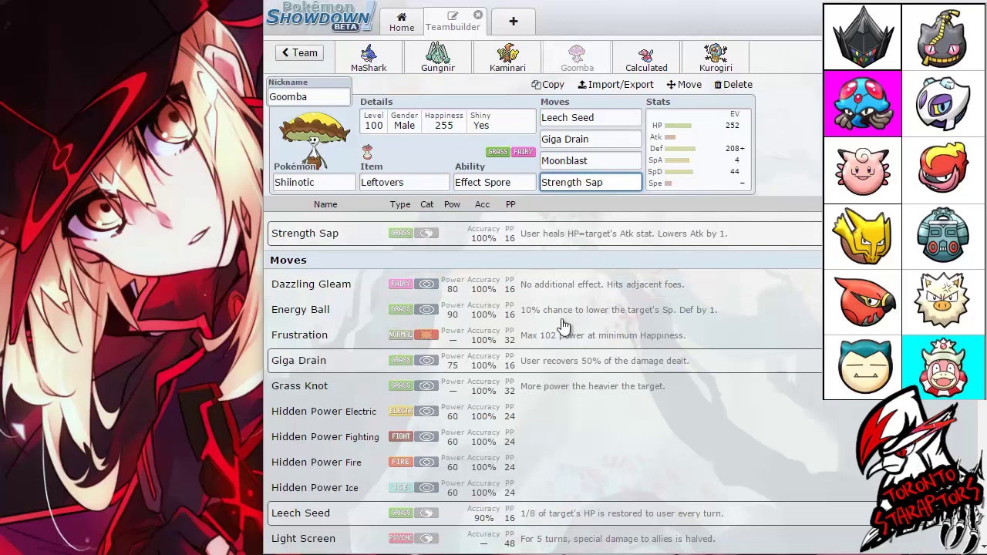
left_click(621, 160)
left_click(615, 139)
left_click(616, 116)
left_click(609, 182)
left_click(608, 162)
left_click(610, 139)
left_click(601, 180)
left_click(610, 160)
left_click(621, 182)
left_click(627, 159)
left_click(630, 139)
Step: Compare Moonblast with Giga Drain, then show Shiinotic's EV and nature settings
left_click(630, 160)
left_click(632, 141)
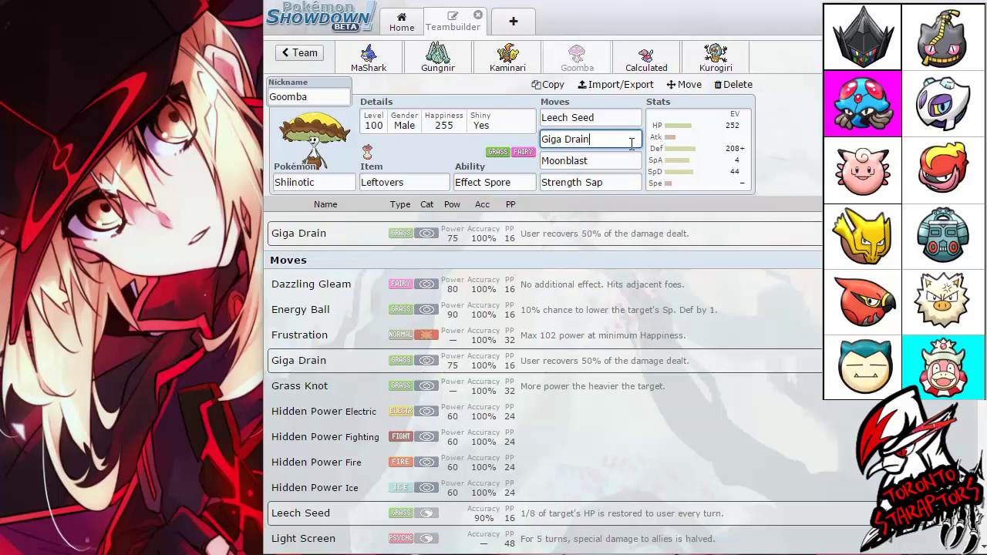
left_click(627, 159)
left_click(630, 140)
left_click(629, 163)
left_click(626, 185)
left_click(610, 163)
left_click(613, 141)
left_click(614, 160)
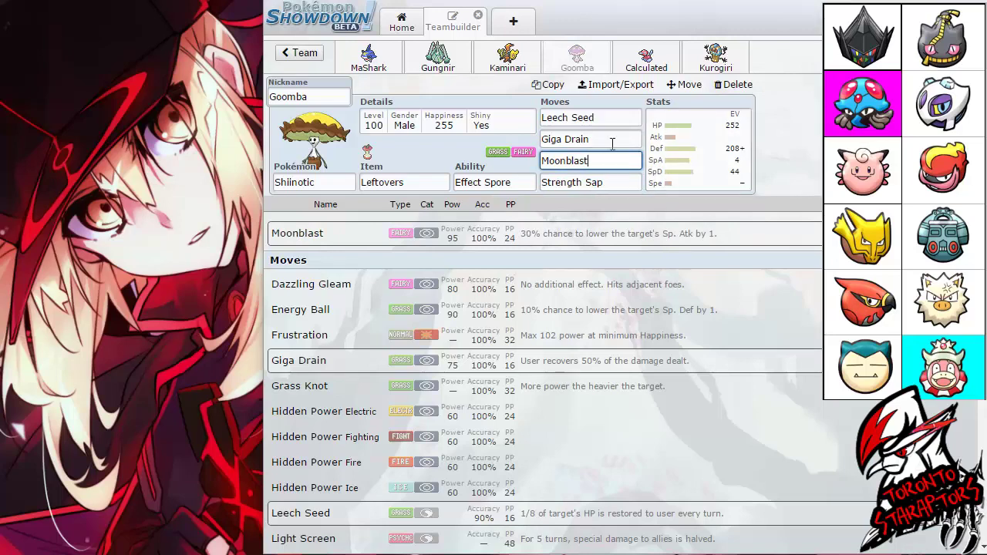
left_click(615, 141)
left_click(695, 142)
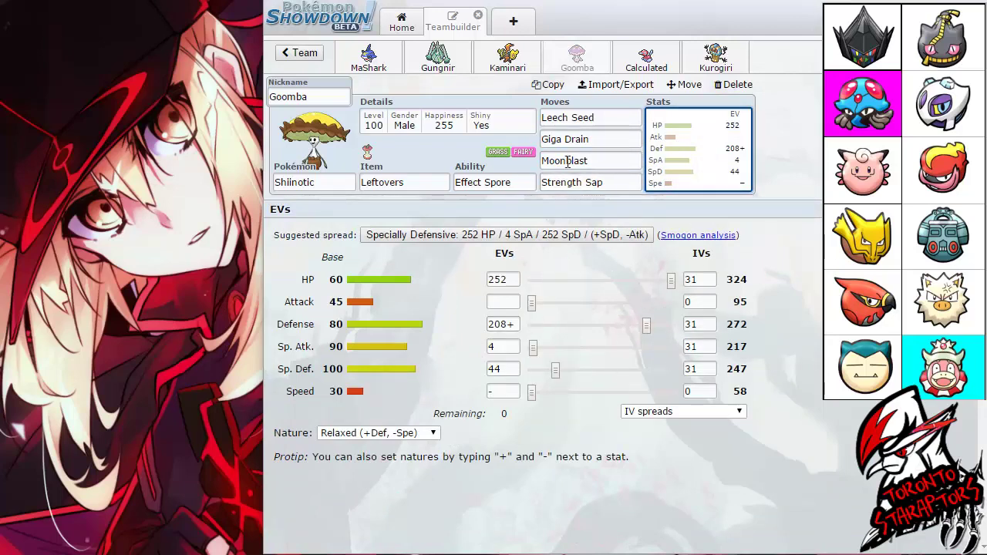
left_click(607, 118)
left_click(598, 140)
left_click(601, 117)
left_click(601, 138)
left_click(563, 140)
left_click(604, 160)
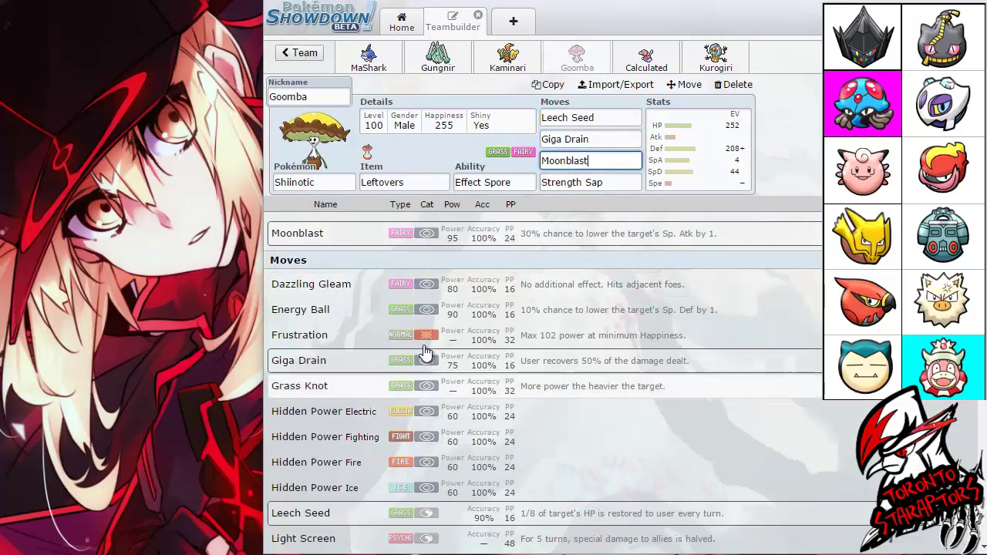
left_click(625, 142)
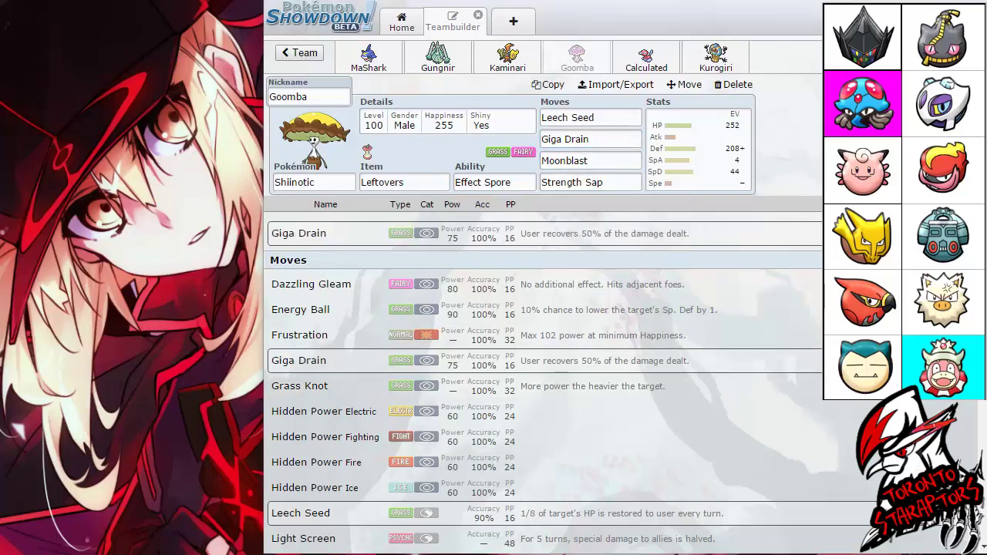
left_click(609, 182)
left_click(607, 161)
left_click(604, 139)
left_click(586, 161)
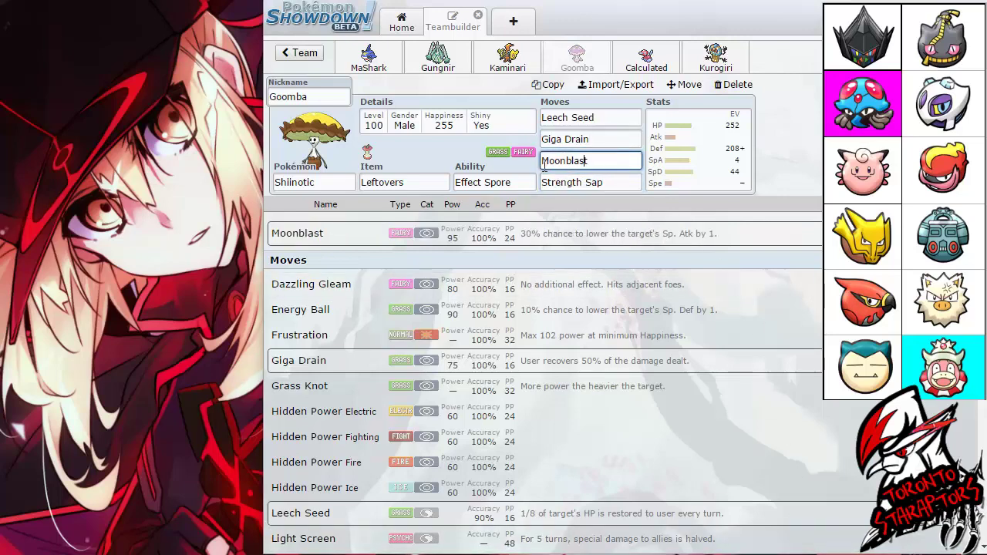
left_click(615, 184)
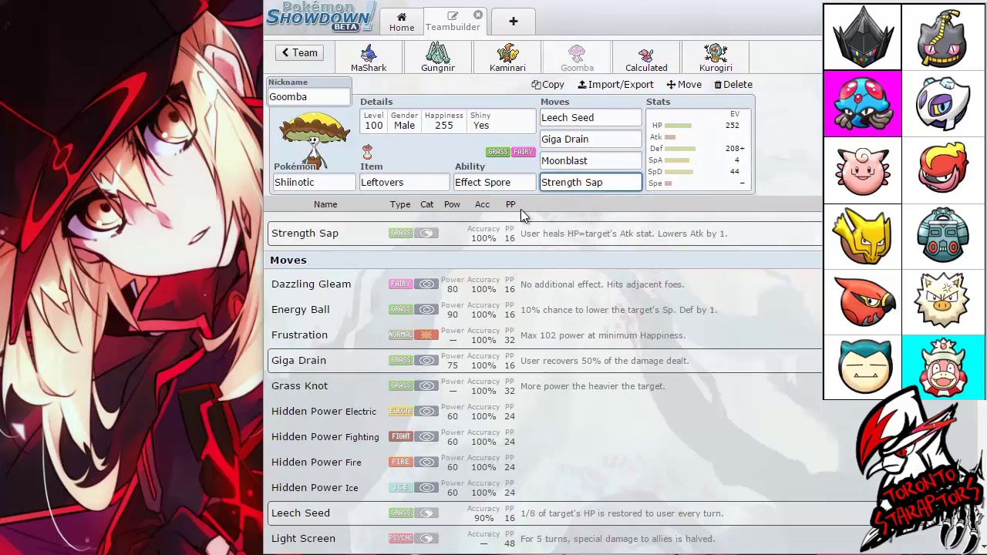
left_click(657, 179)
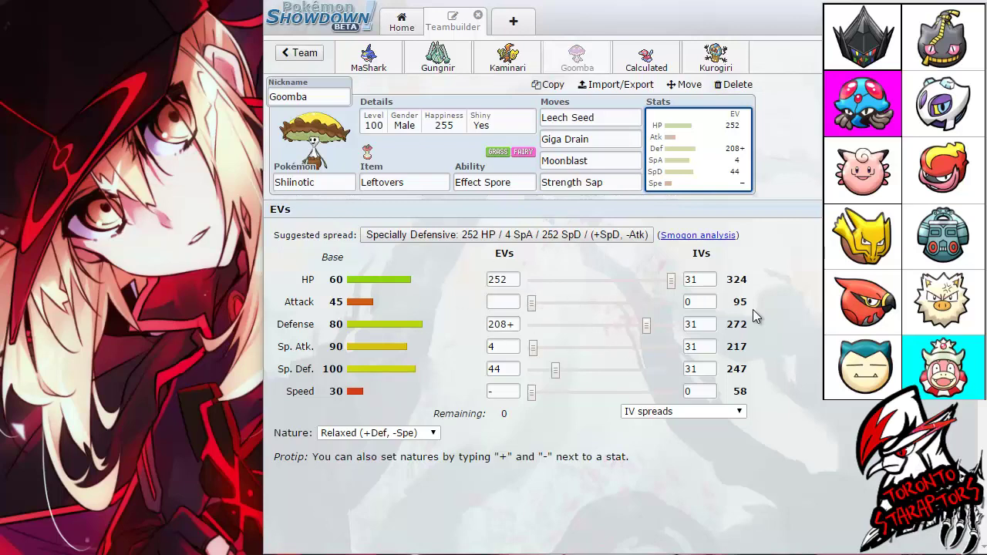
left_click(531, 373)
left_click(642, 62)
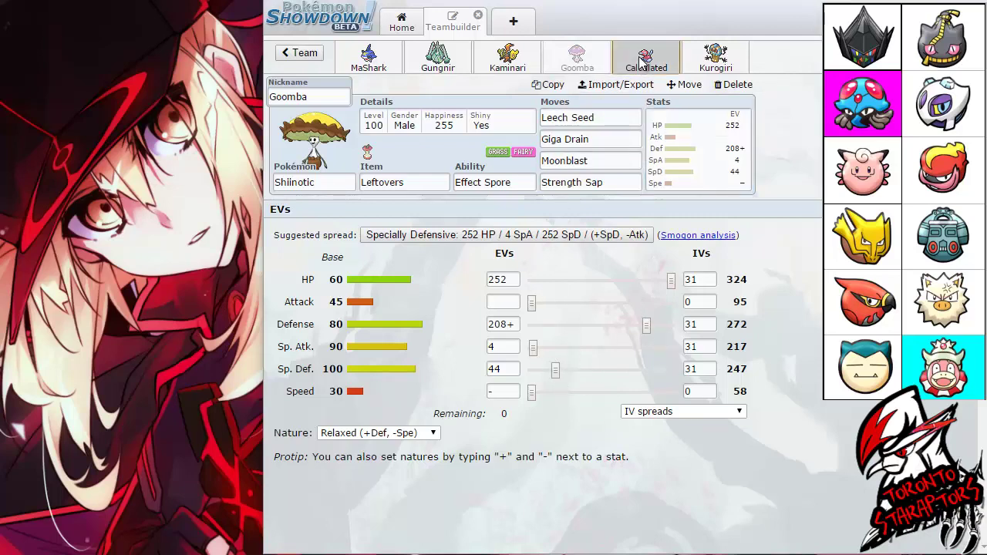
Step: Review Porygon2's species entry and its Eviolite item, switching between them
left_click(339, 182)
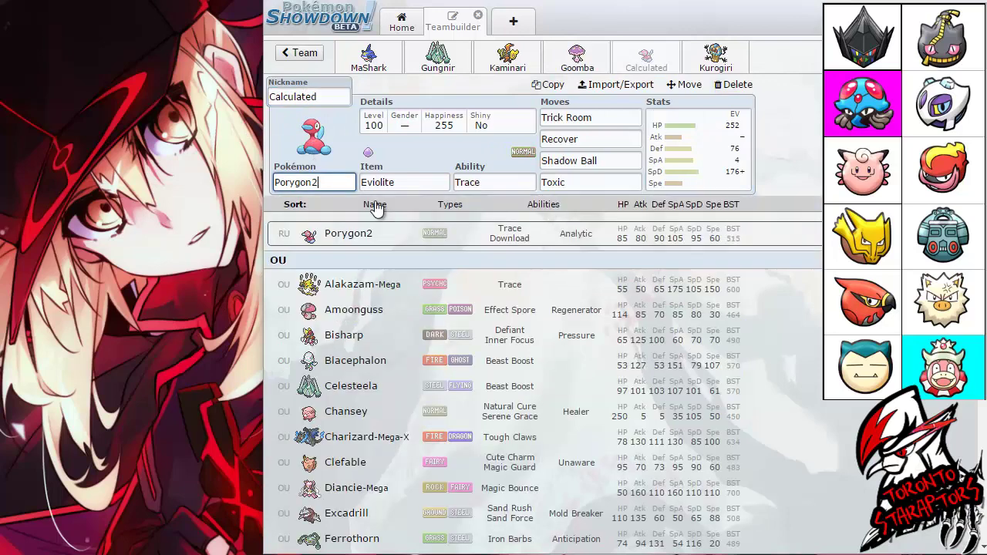
left_click(416, 183)
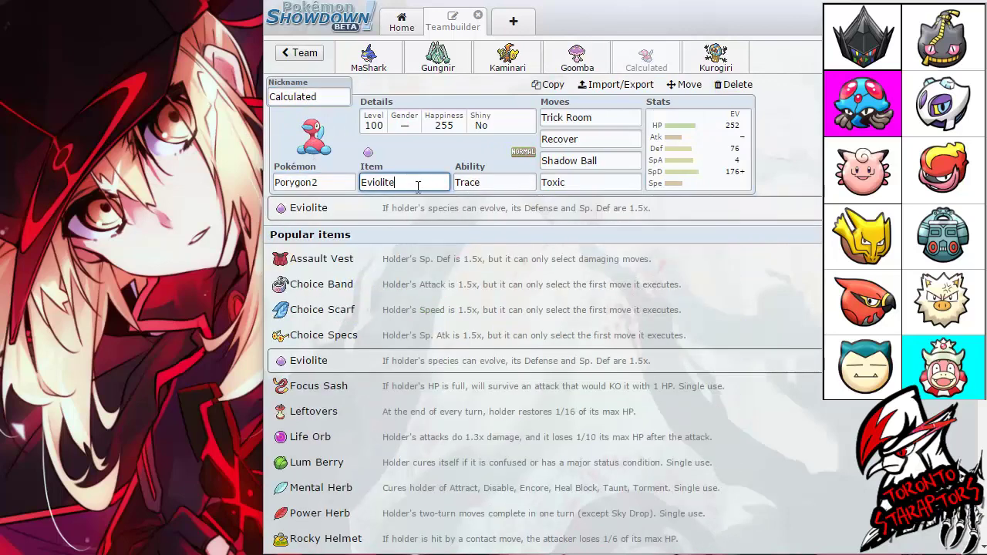
key("shift+Tab")
key("Tab")
key("shift+Tab")
key("Tab")
key("shift+Tab")
key("Tab")
key("shift+Tab")
key("Tab")
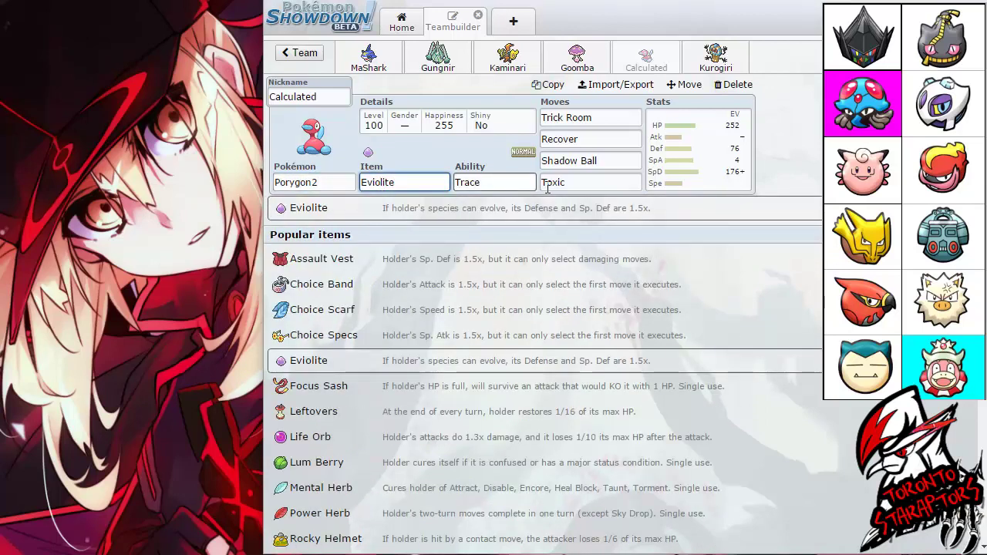
Step: Compare the Eviolite item with Porygon2's ability options, including Trace
key("Tab")
key("shift+Tab")
key("Tab")
key("shift+Tab")
key("Tab")
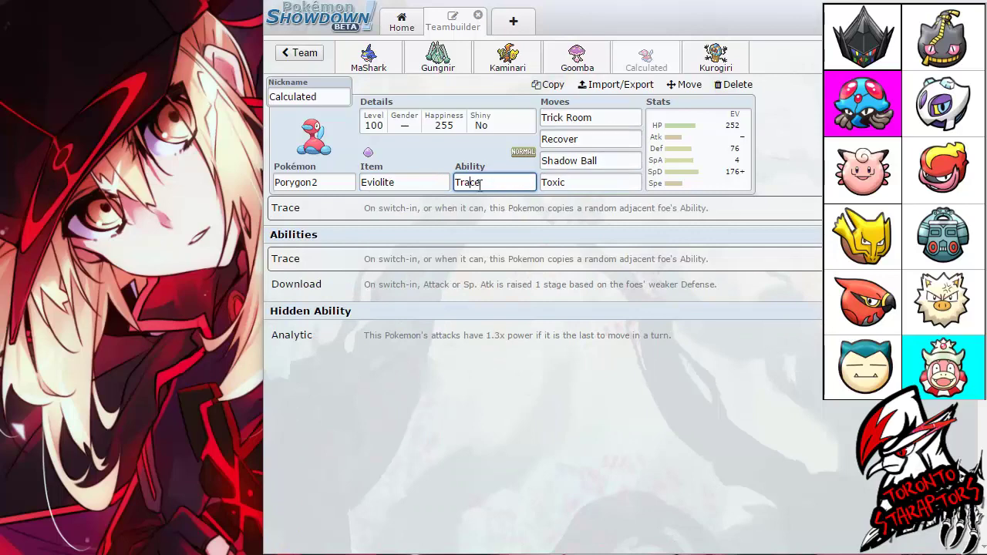
key("shift+Tab")
key("Tab")
key("shift+Tab")
key("Tab")
key("shift+Tab")
key("Tab")
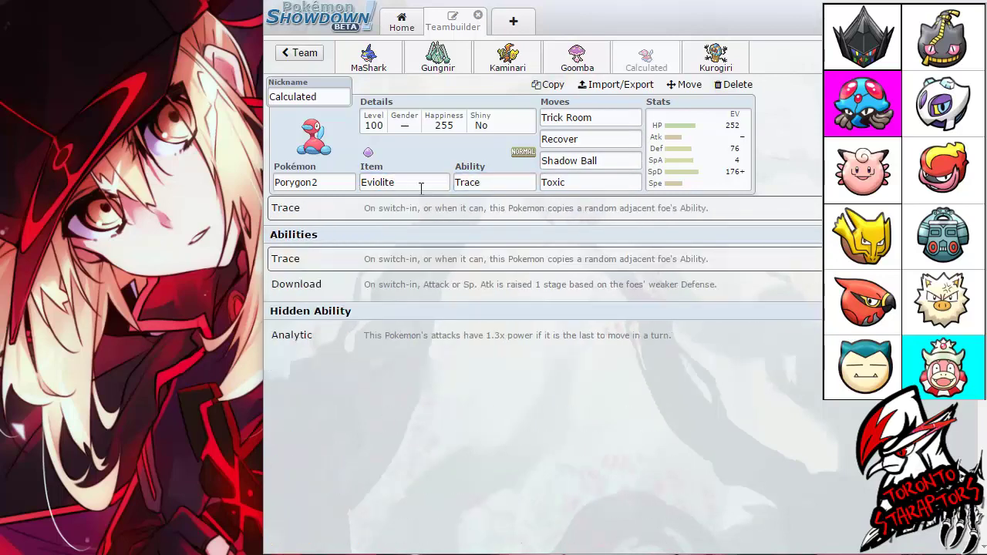
key("shift+Tab")
key("Tab")
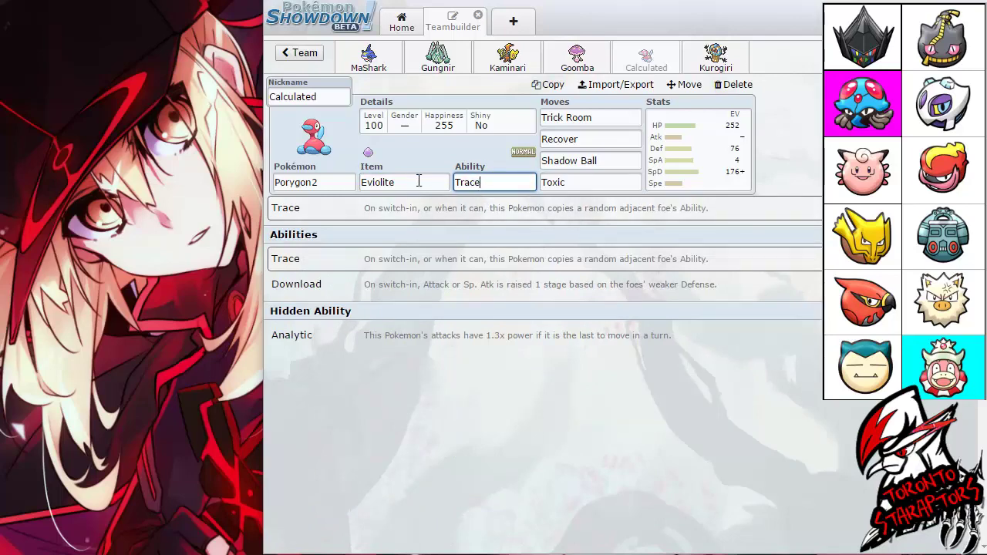
left_click(418, 180)
left_click(484, 181)
Step: Review Porygon2's Trick Room and Recover, then compare Shadow Ball against Toxic
left_click(601, 118)
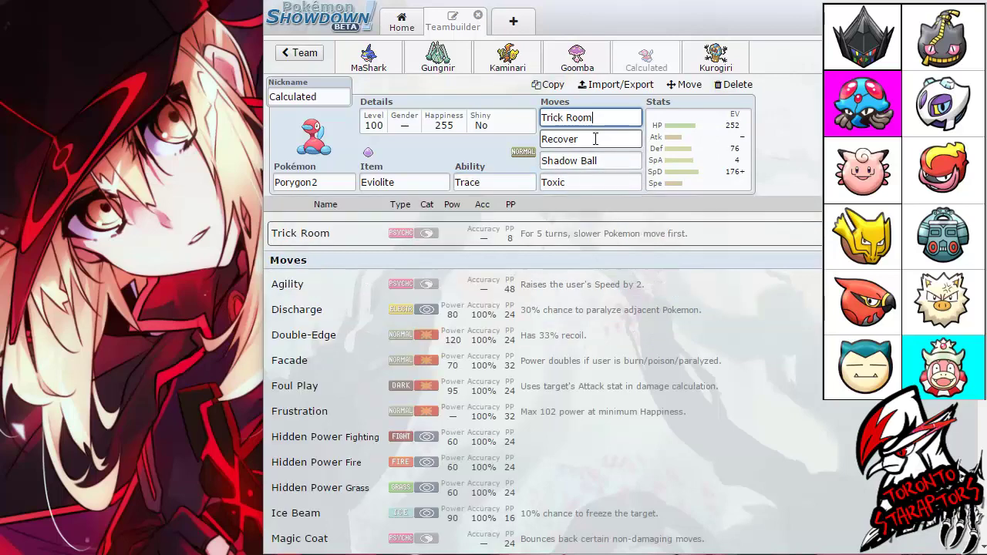
left_click(598, 139)
left_click(602, 123)
left_click(602, 138)
left_click(606, 161)
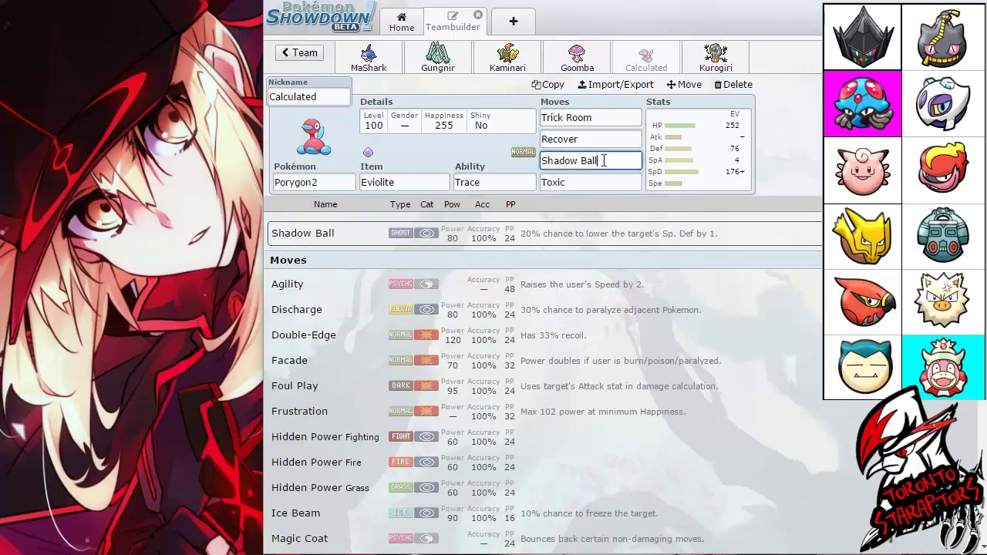
left_click(607, 182)
left_click(614, 161)
left_click(607, 183)
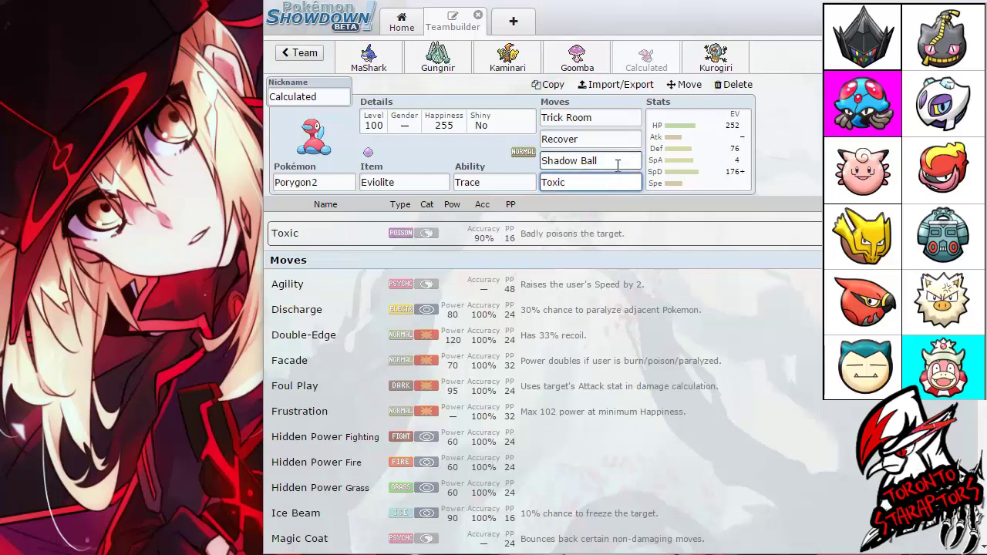
left_click(616, 162)
left_click(614, 182)
Step: Revisit Shadow Ball and Recover, ending on Trick Room's 8 PP details
left_click(617, 159)
left_click(614, 138)
left_click(618, 119)
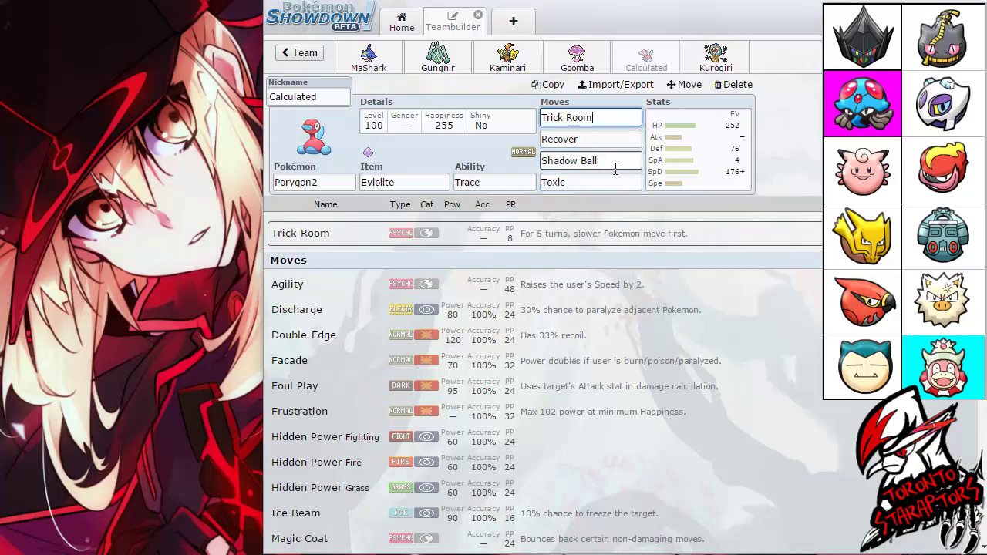
left_click(616, 161)
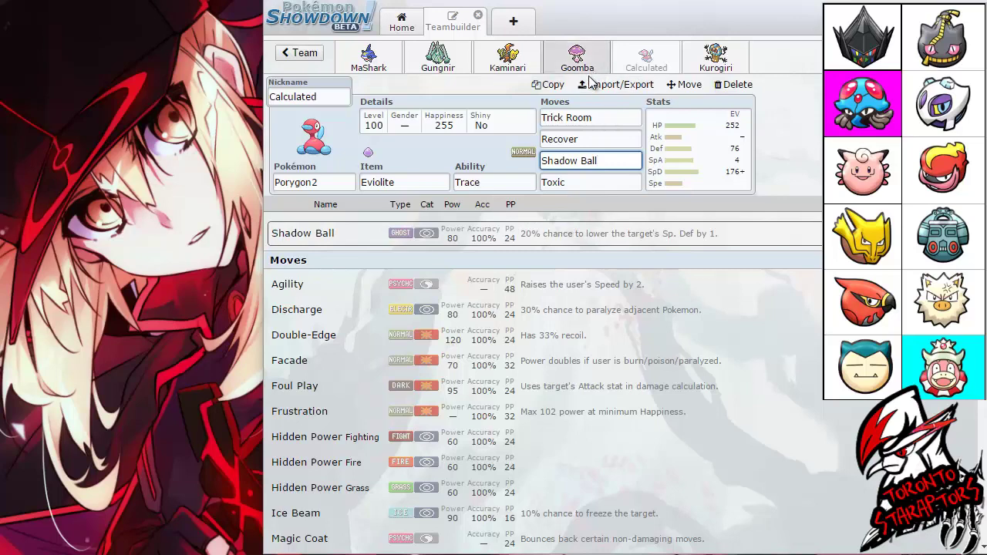
left_click(565, 139)
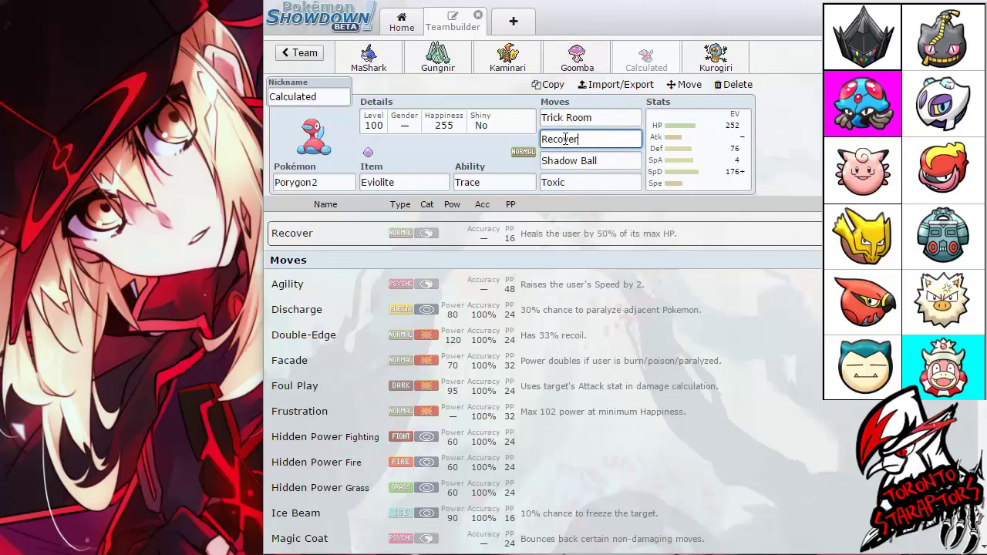
left_click(606, 159)
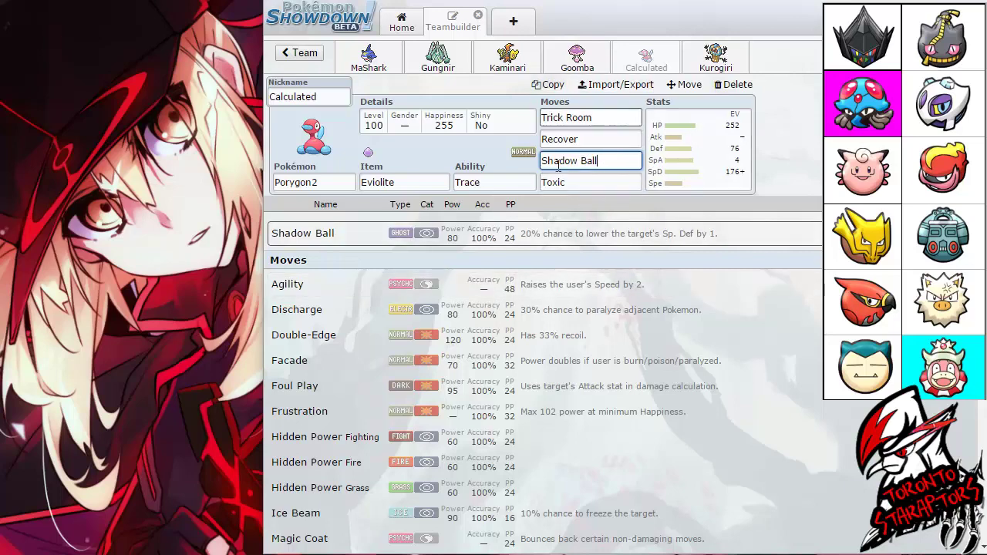
left_click(609, 141)
left_click(625, 119)
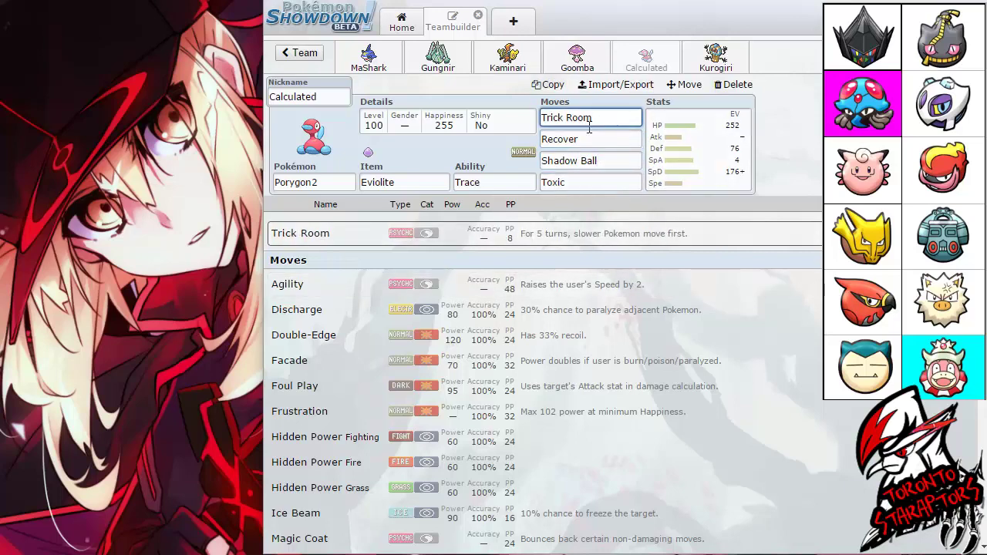
Step: Glance at Goomba Shiinotic's EVs, then return to Calculated Porygon2's Trick Room details
left_click(577, 57)
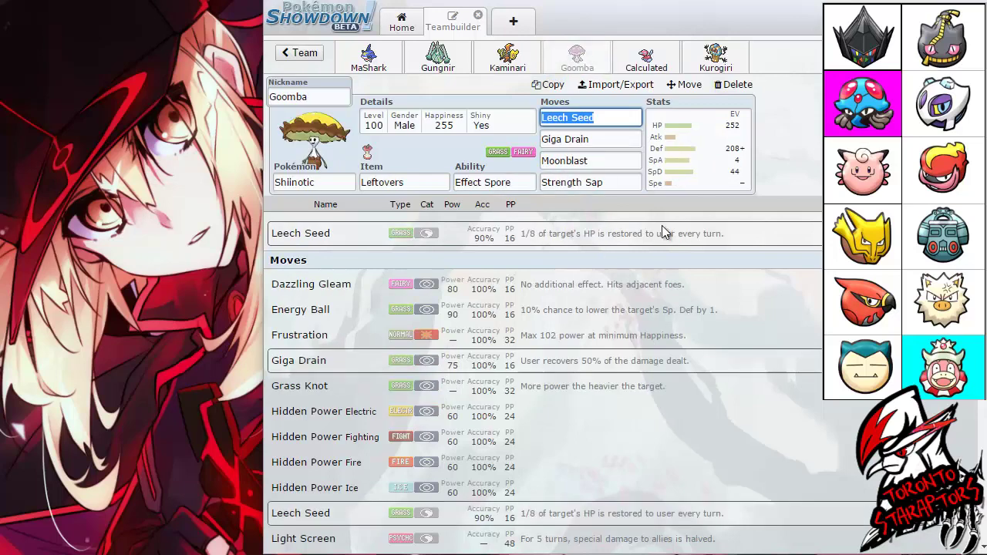
left_click(676, 154)
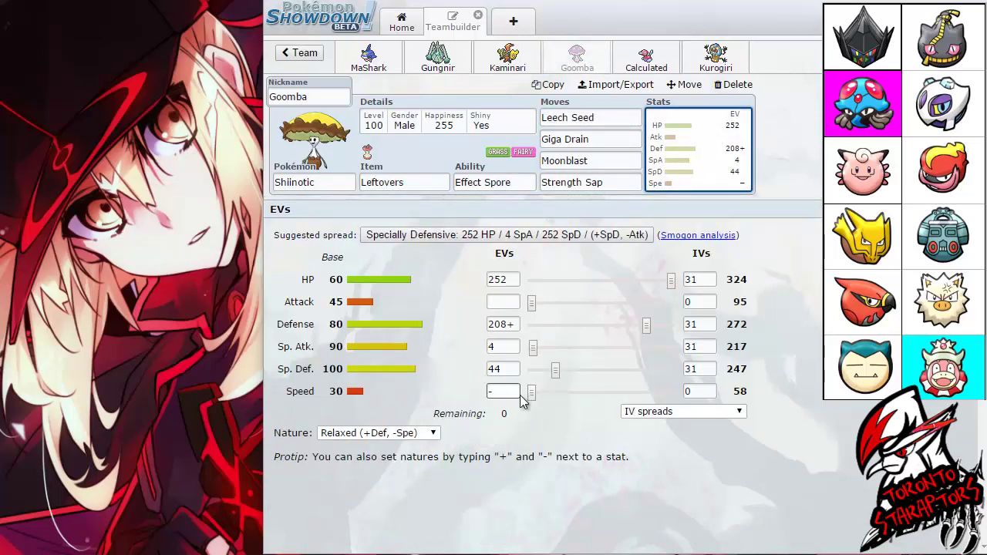
left_click(639, 65)
left_click(577, 60)
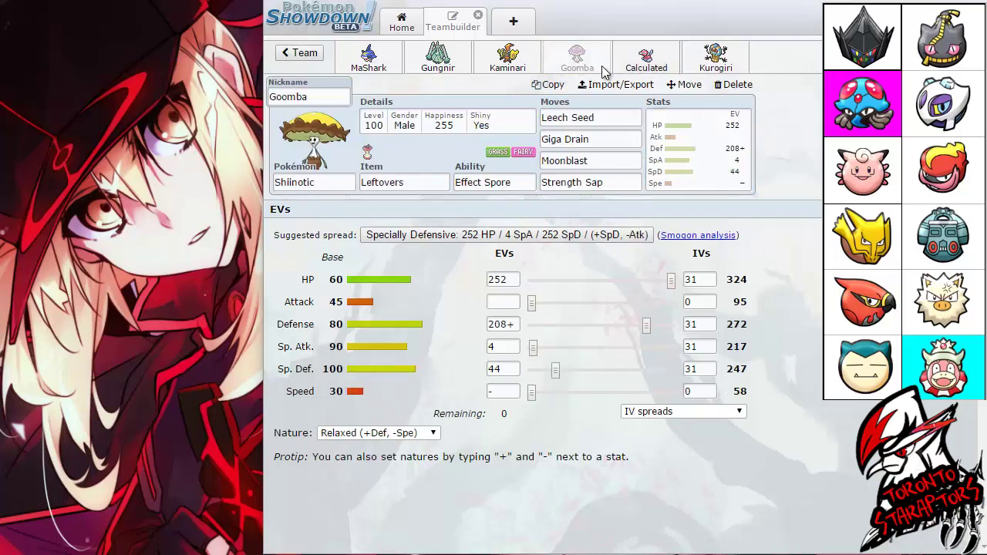
left_click(644, 60)
left_click(578, 61)
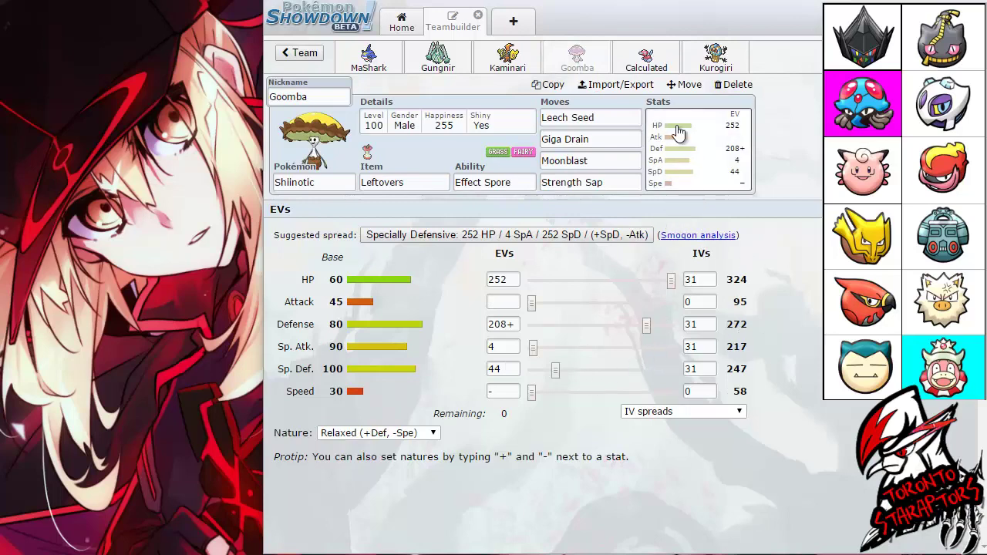
left_click(643, 61)
left_click(603, 121)
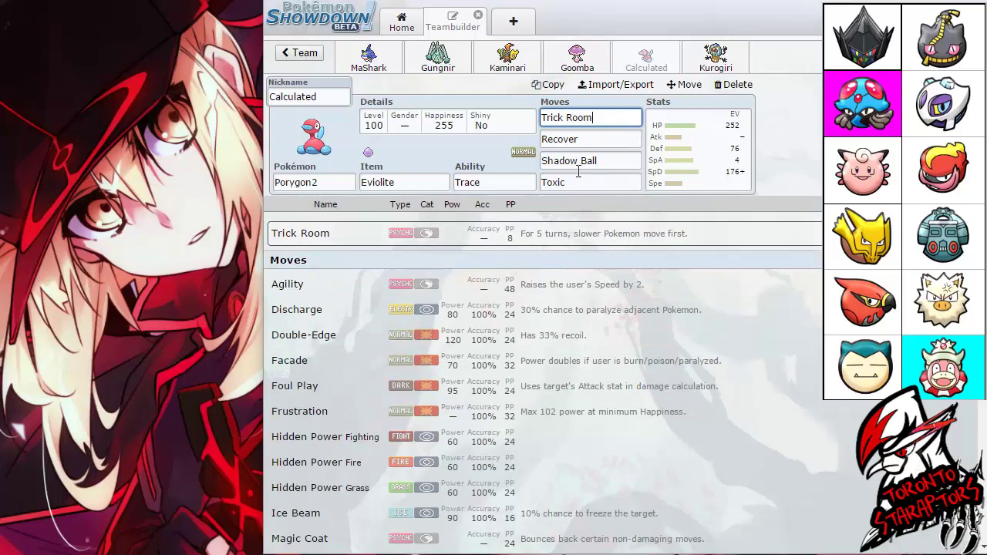
Step: Recheck Porygon2's Recover, Shadow Ball and Trick Room, then view its EV spread
left_click(621, 145)
left_click(622, 158)
left_click(619, 142)
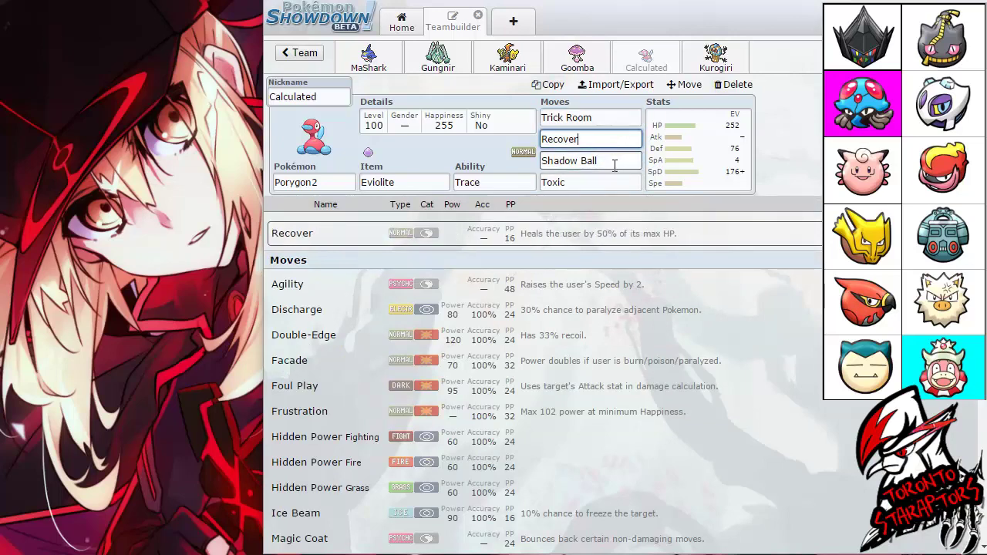
left_click(629, 117)
left_click(628, 140)
left_click(627, 119)
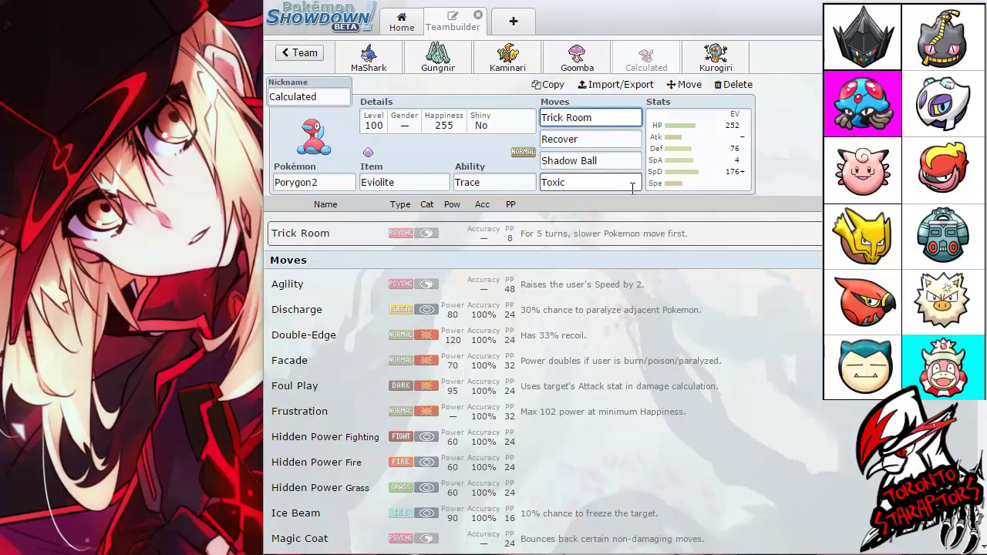
left_click(683, 148)
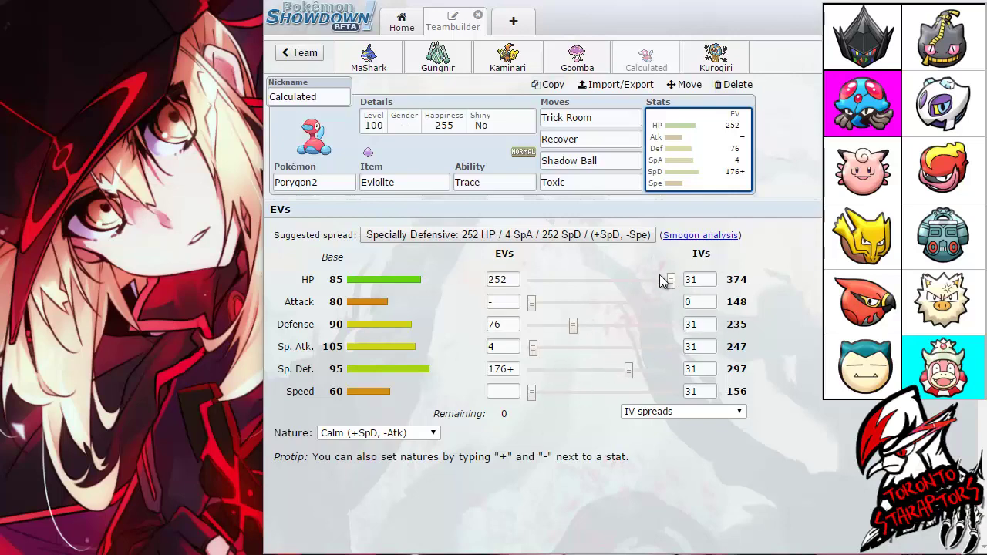
Step: Check Porygon2's ability, Toxic, Shadow Ball, Recover and held item, then switch to Kurogiri Cofagrigus
left_click(486, 182)
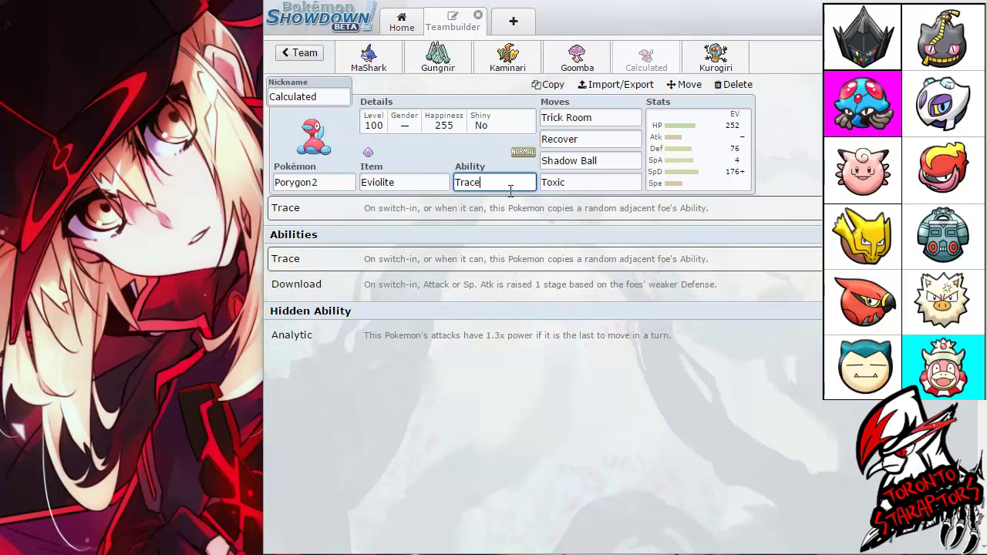
left_click(602, 182)
left_click(613, 163)
left_click(612, 142)
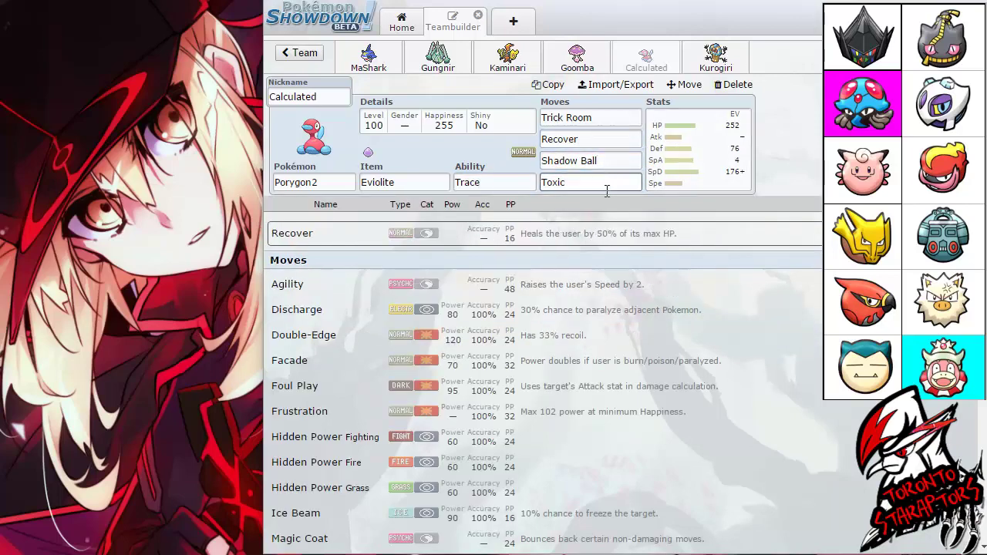
left_click(605, 185)
left_click(611, 164)
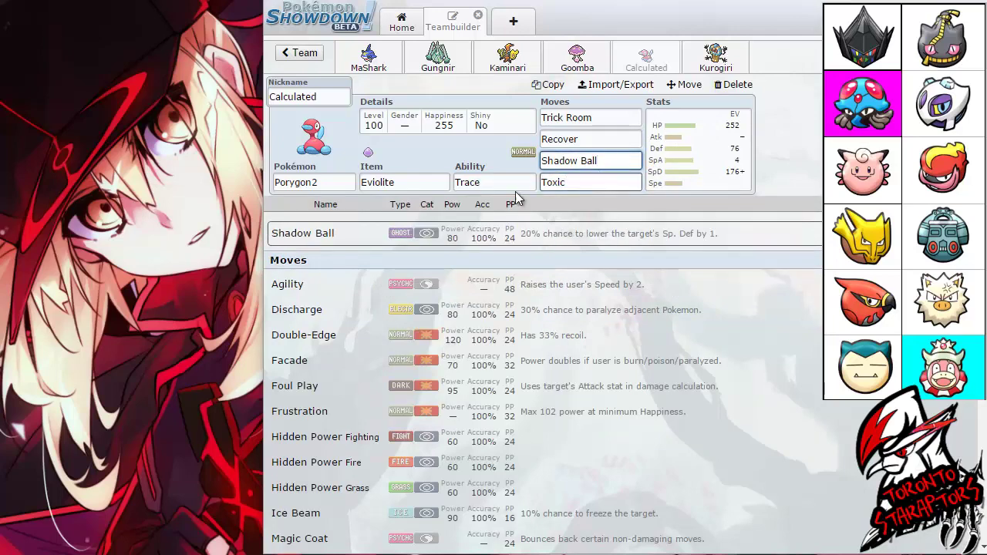
left_click(482, 183)
left_click(424, 183)
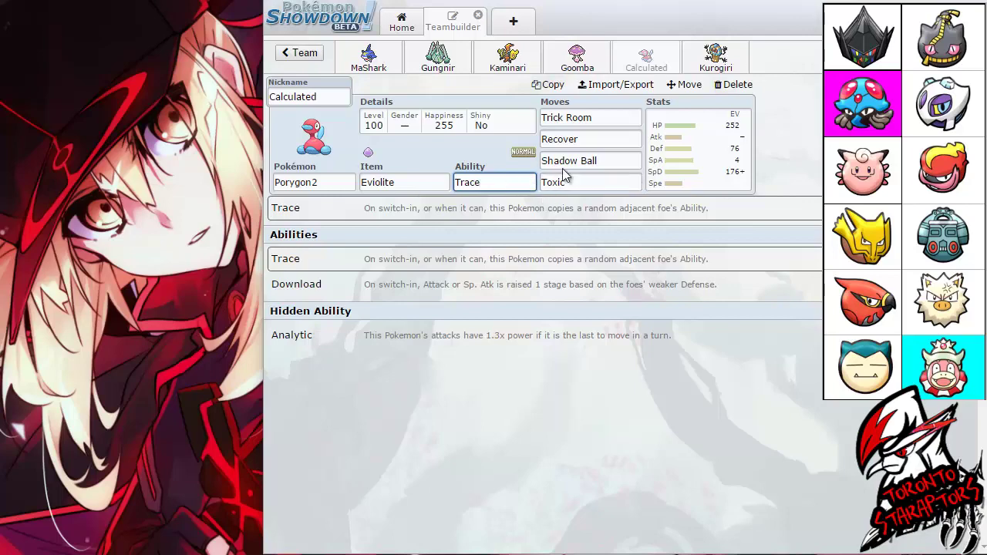
left_click(713, 61)
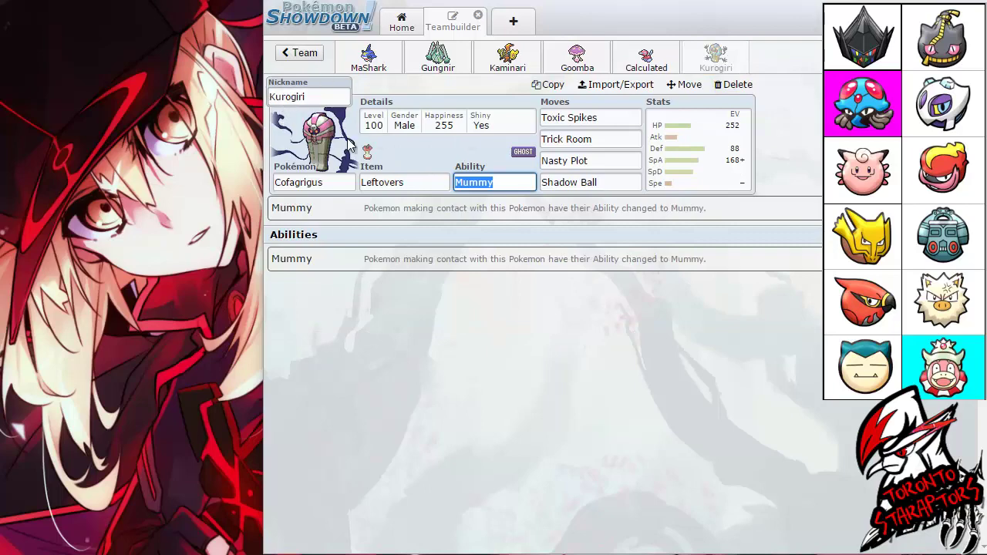
Step: Compare Cofagrigus's popular held items with its ability options
left_click(428, 185)
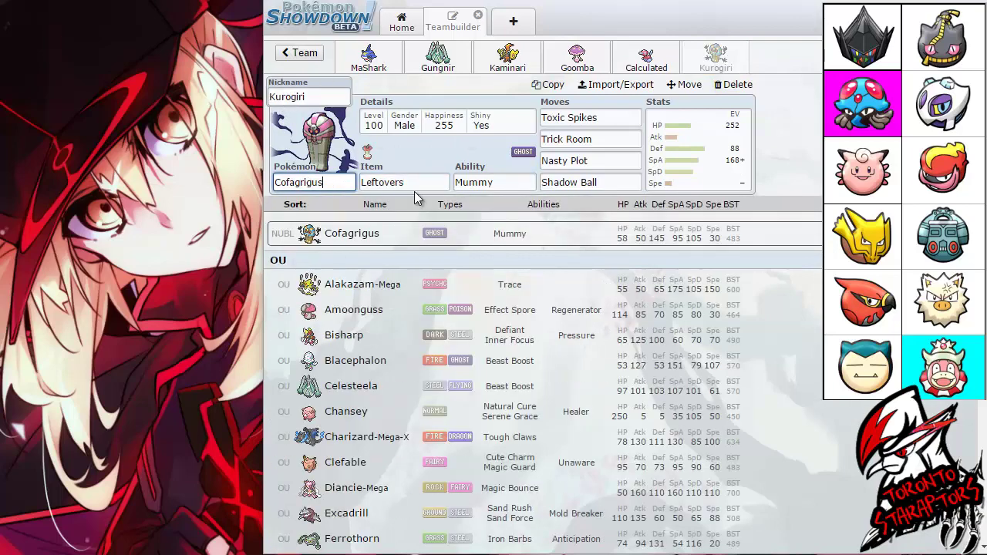
key("Tab")
key("shift+Tab")
key("Tab")
key("shift+Tab")
key("Tab")
key("shift+Tab")
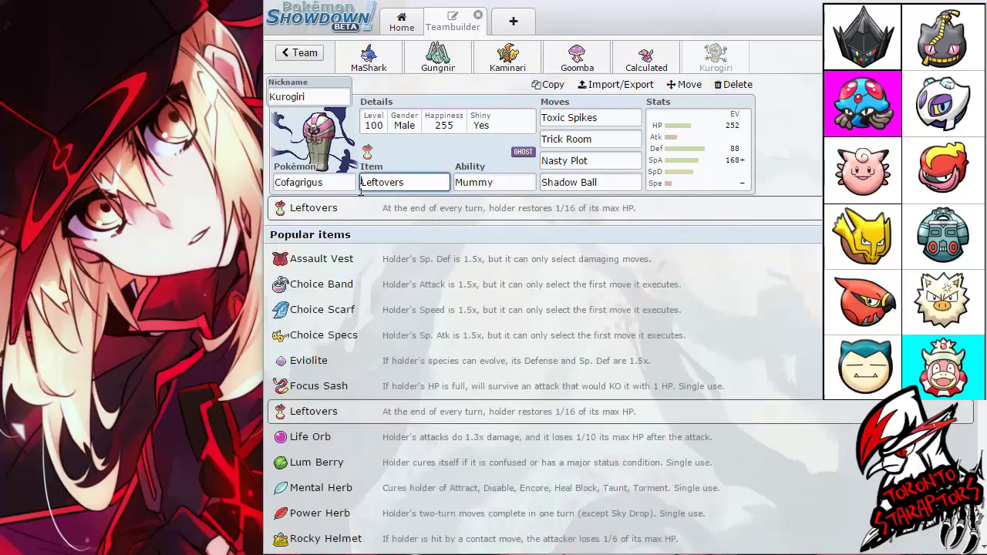
key("Tab")
key("shift+Tab")
Step: Check Mummy and Toxic Spikes, then show the 252 HP / 88 Def / 168 SpA Quiet spread
left_click(478, 182)
left_click(613, 118)
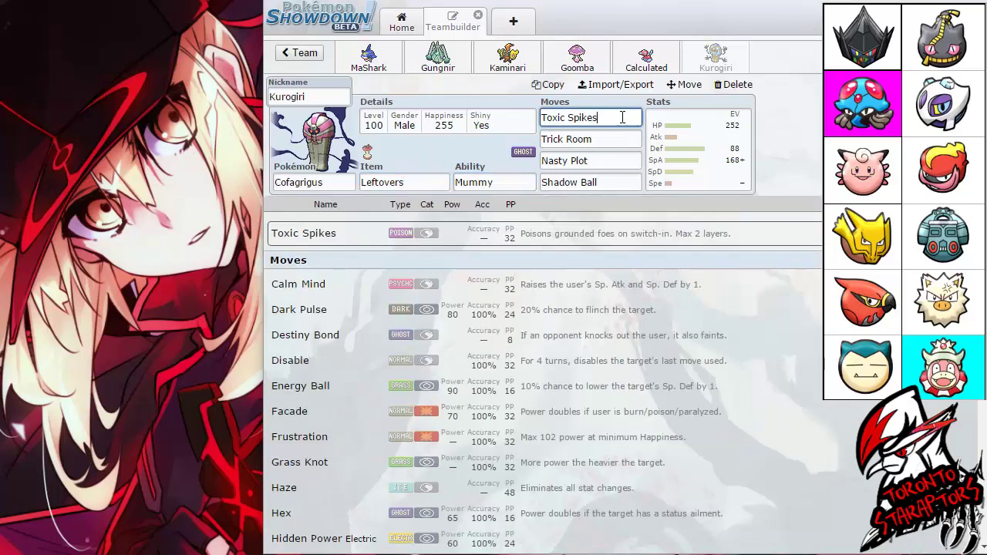
left_click(683, 165)
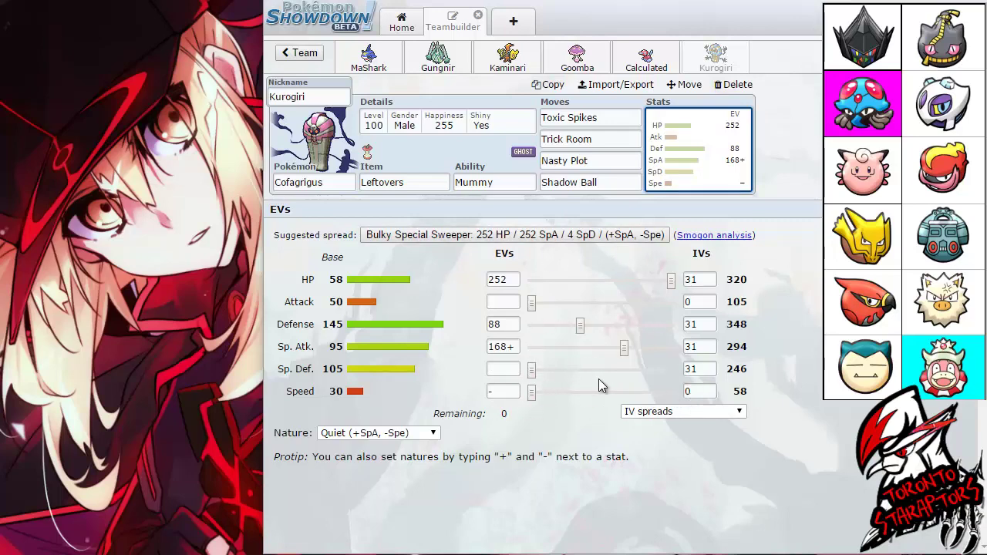
Step: Move Cofagrigus's Defense EVs into Sp. Def: 4 Defense, 84 Sp. Def, 0 remaining
left_click(554, 70)
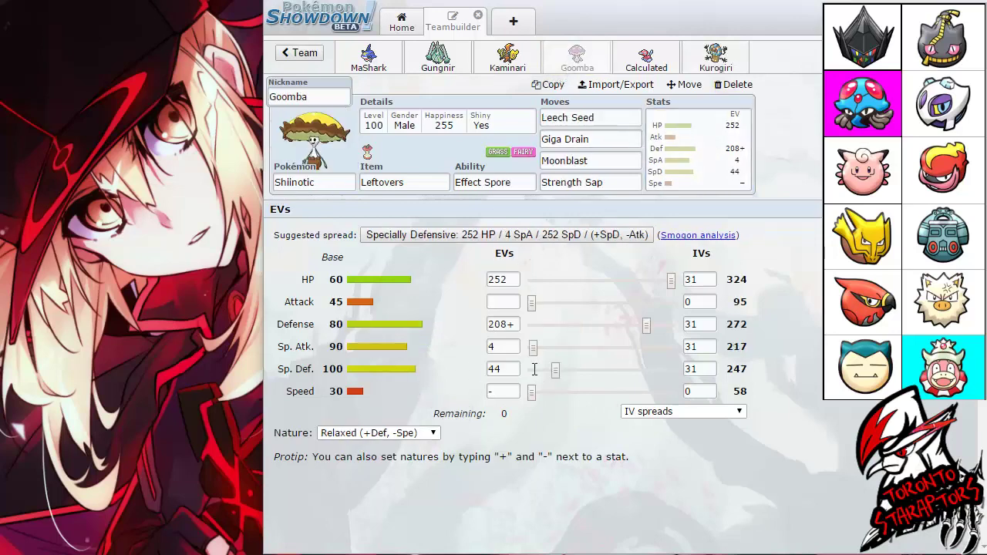
left_click(716, 59)
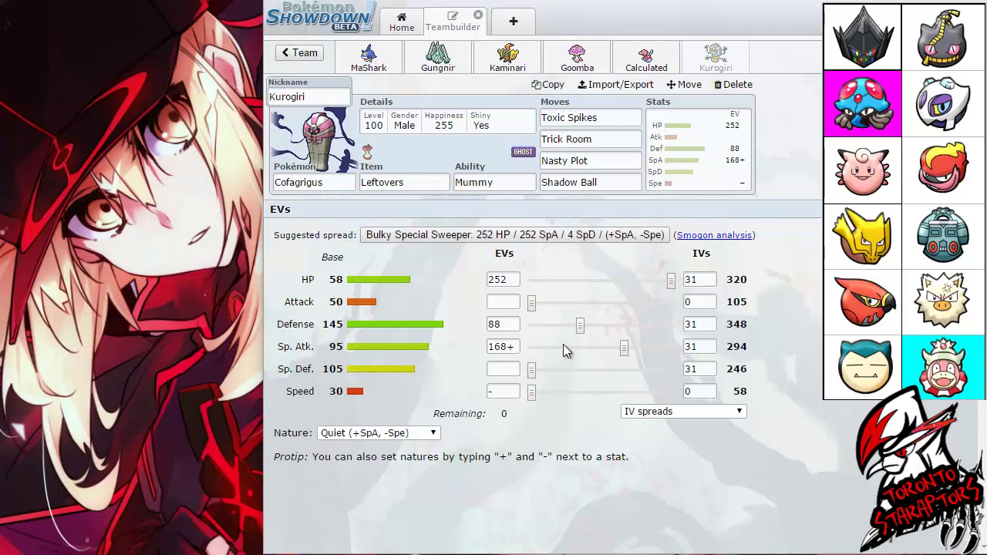
left_click_drag(580, 324, 518, 336)
left_click_drag(542, 370, 579, 370)
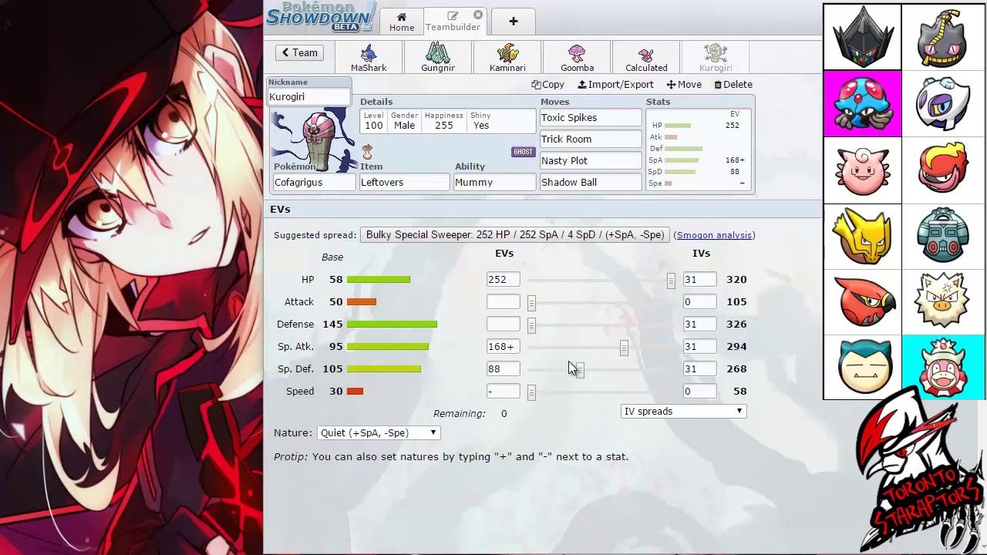
left_click_drag(579, 370, 577, 371)
left_click(536, 325)
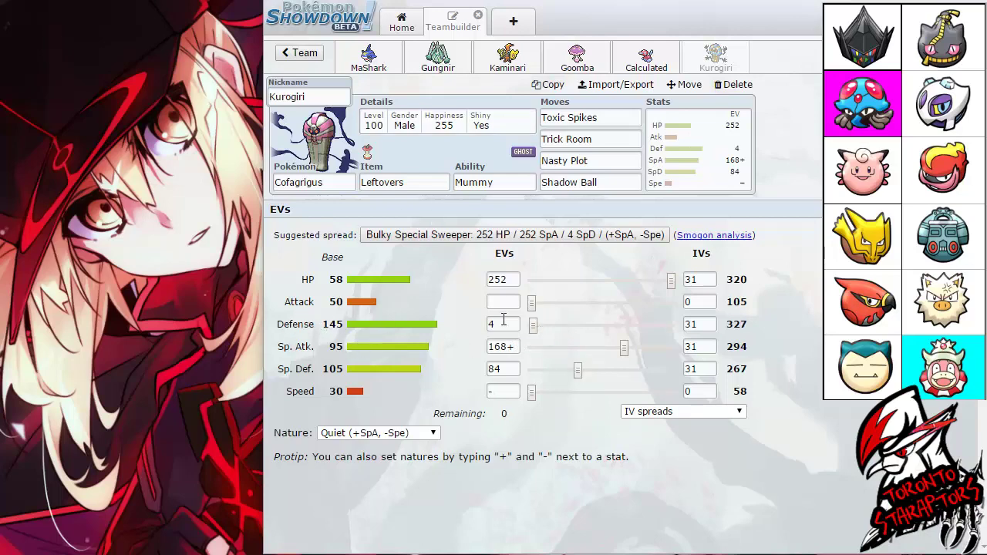
Step: Check Cofagrigus's Toxic Spikes, Trick Room, Nasty Plot and Shadow Ball details
left_click(617, 121)
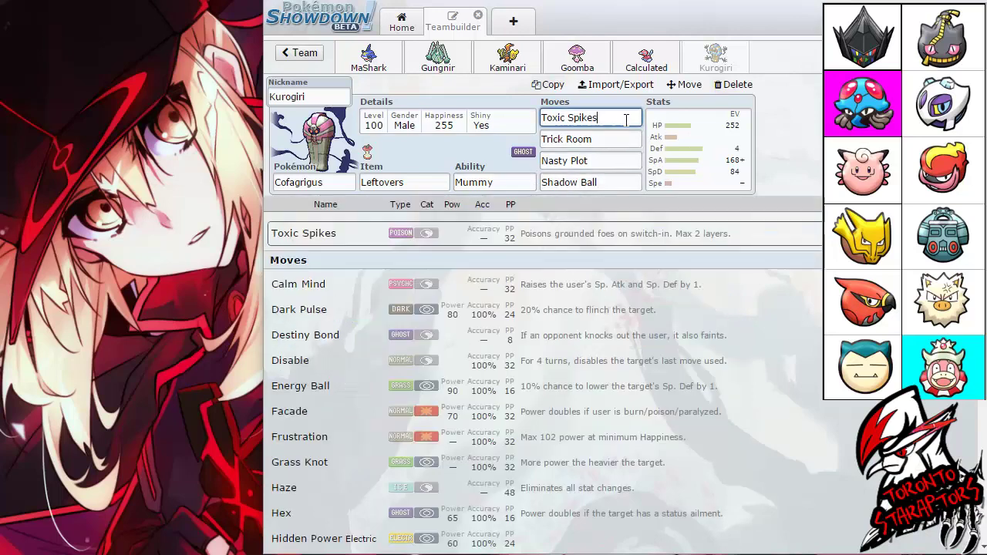
left_click(606, 139)
left_click(611, 163)
left_click(613, 177)
left_click(614, 160)
left_click(617, 118)
Step: Cycle back and forth through Cofagrigus's move details from the keyboard
key("Tab")
key("Tab")
key("shift+Tab")
key("shift+Tab")
key("Tab")
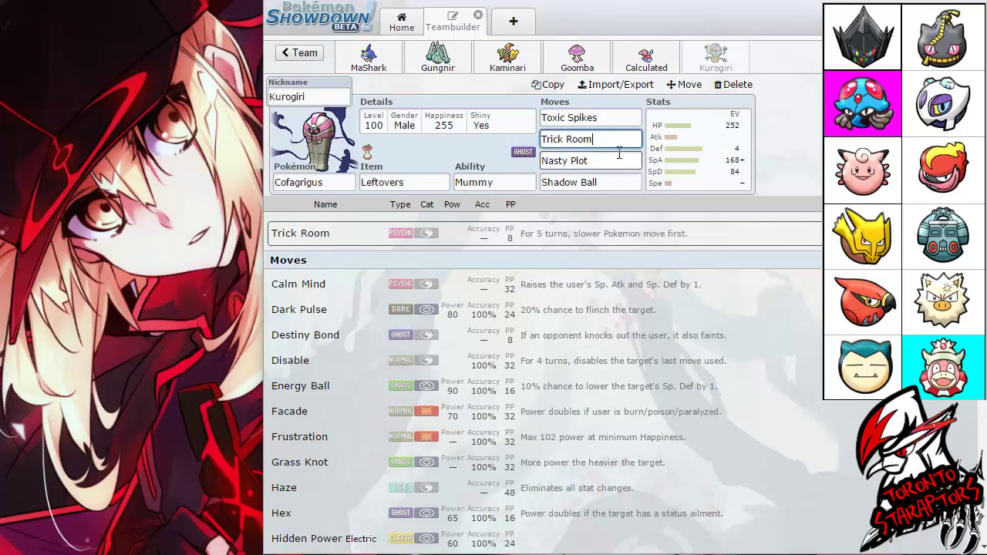
key("Tab")
key("shift+Tab")
key("Tab")
key("shift+Tab")
key("shift+Tab")
key("Tab")
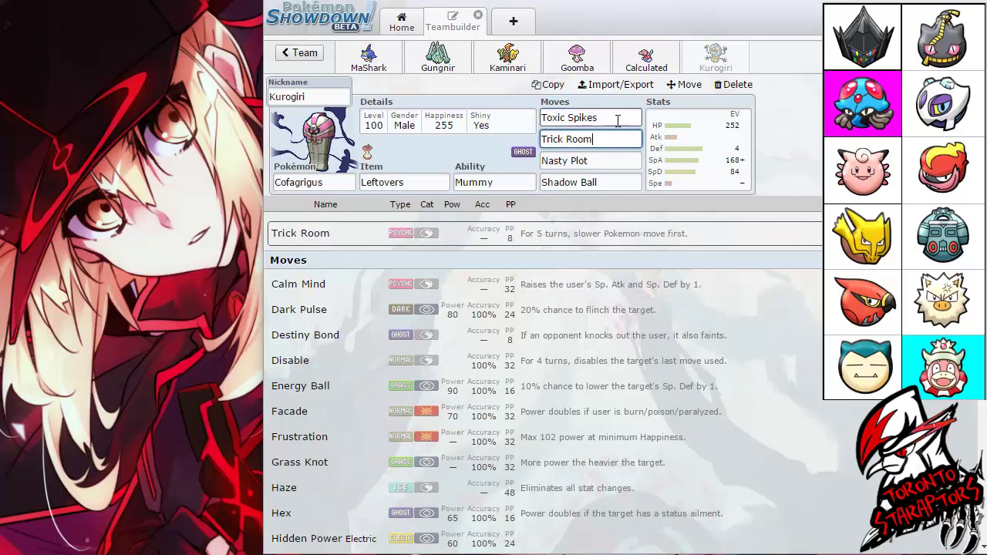
key("shift+Tab")
key("Tab")
key("Tab")
key("shift+Tab")
Step: Recheck all four moves, then show the final 252 HP / 4 Def / 168 SpA / 84 SpD spread
left_click(614, 121)
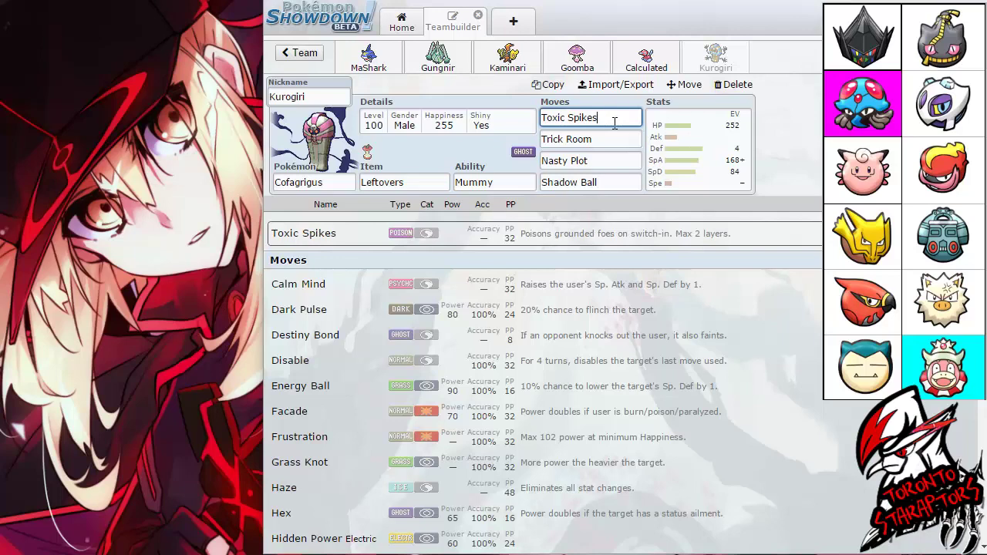
left_click(613, 137)
left_click(613, 120)
left_click(607, 141)
left_click(607, 119)
left_click(608, 139)
left_click(614, 163)
left_click(622, 182)
left_click(621, 161)
left_click(622, 140)
left_click(621, 161)
left_click(621, 181)
left_click(620, 162)
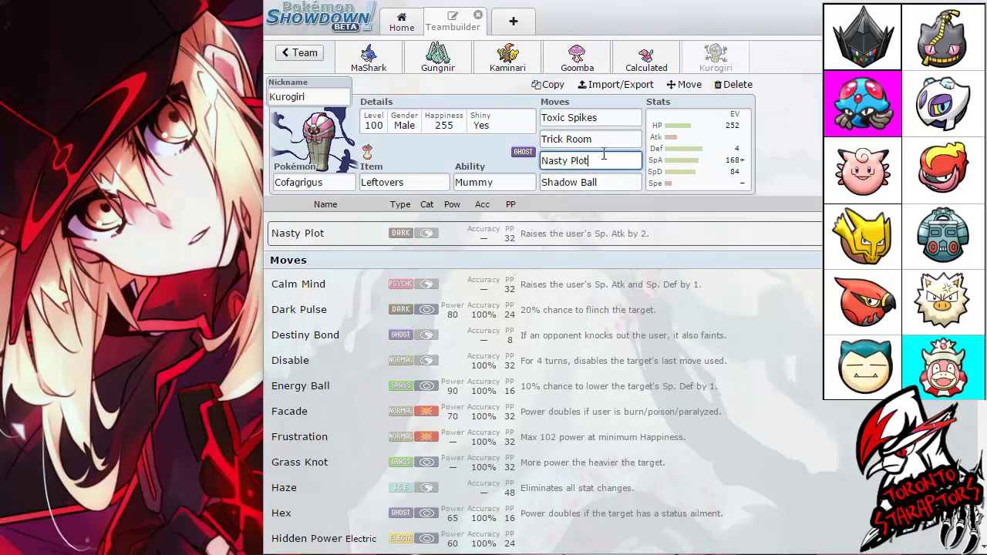
left_click(620, 182)
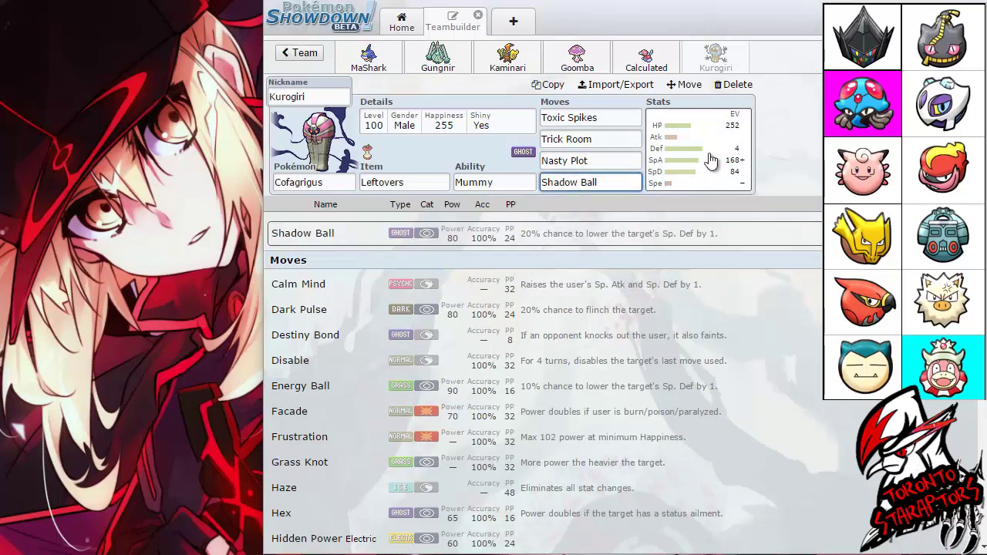
left_click(670, 176)
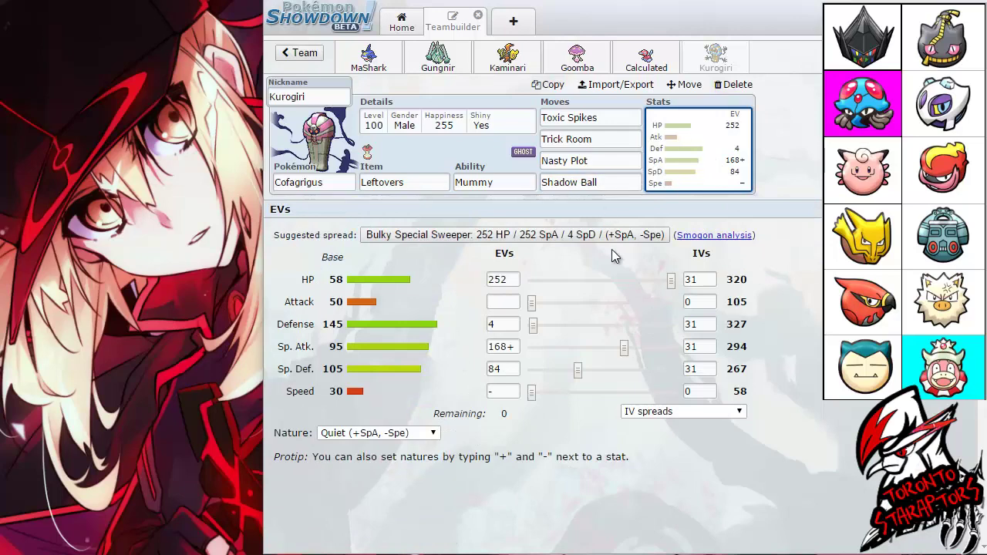
left_click(613, 183)
left_click(622, 137)
left_click(627, 117)
left_click(623, 138)
left_click(620, 161)
left_click(624, 184)
left_click(623, 160)
left_click(623, 139)
left_click(624, 159)
left_click(661, 62)
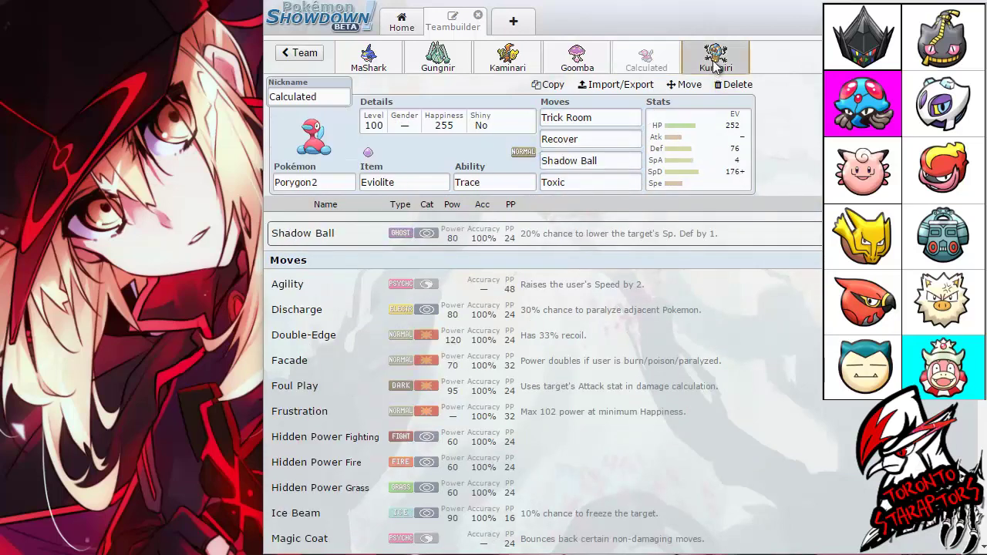
left_click(716, 58)
left_click(646, 58)
left_click(716, 58)
left_click(679, 139)
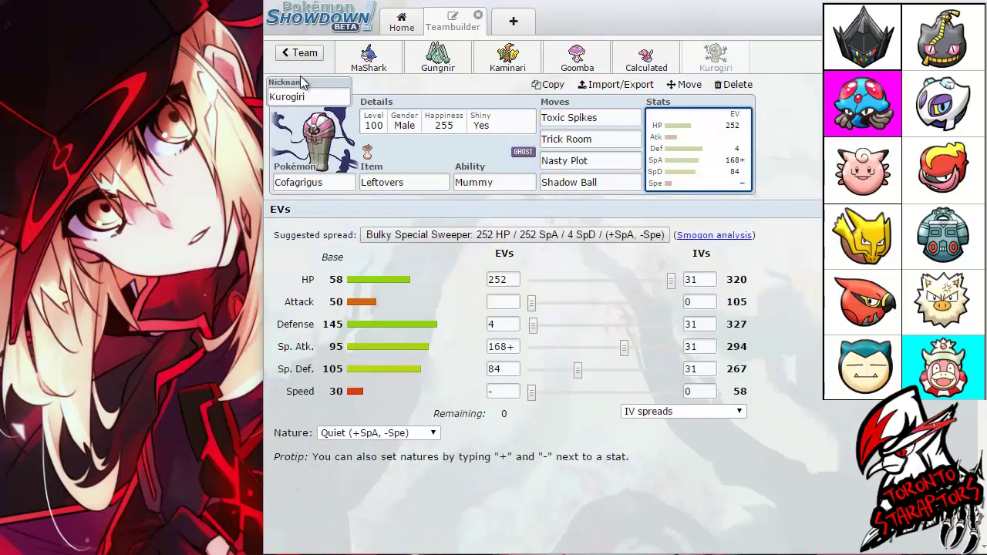